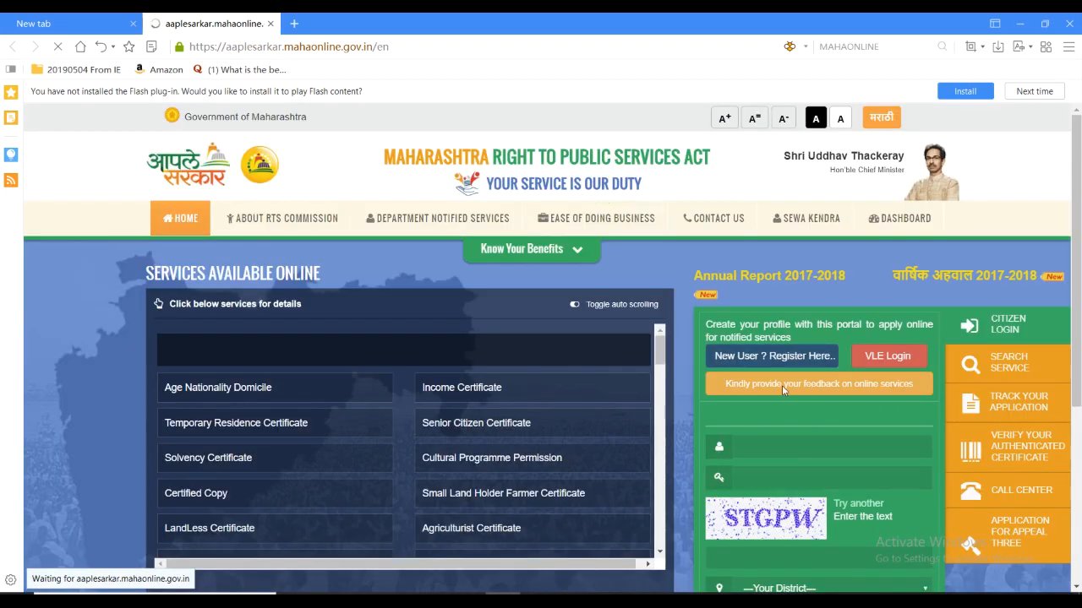
Open the new-user registration using Option 1, mobile OTP verification, and set the district to Mumbai Suburban
{"action": "left_click", "coordinate": [755, 358]}
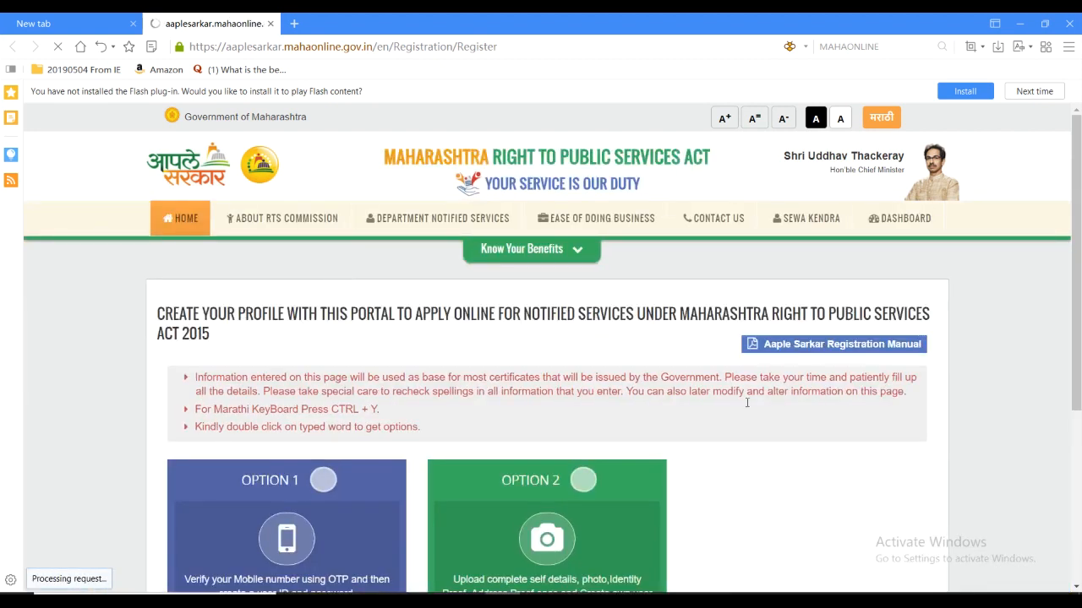
{"action": "scroll", "coordinate": [519, 388], "scroll_direction": "down", "scroll_amount": 4}
{"action": "left_click", "coordinate": [332, 333]}
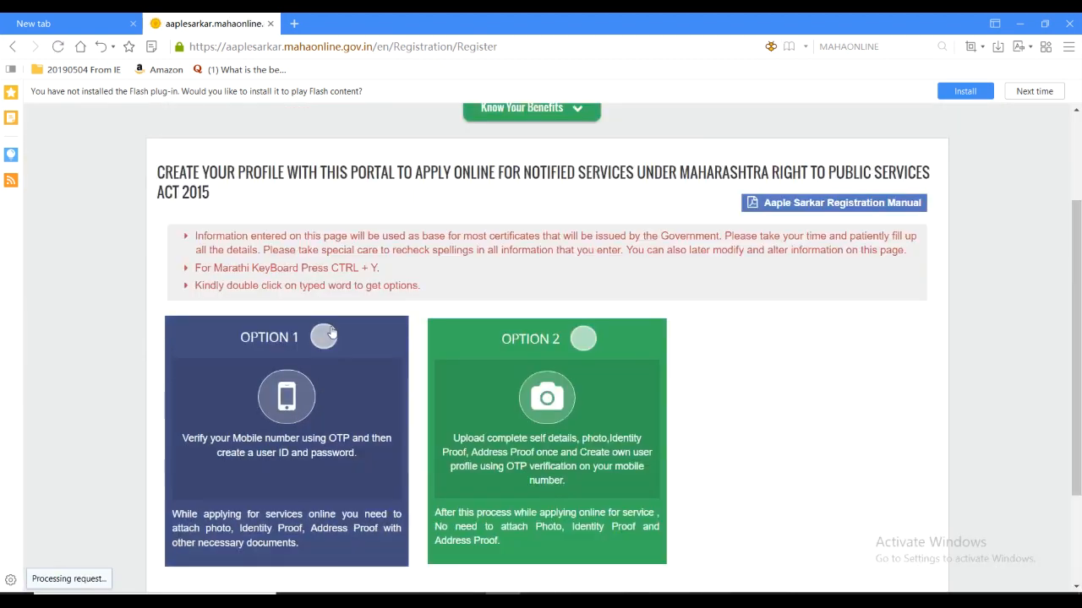
{"action": "left_click", "coordinate": [291, 354]}
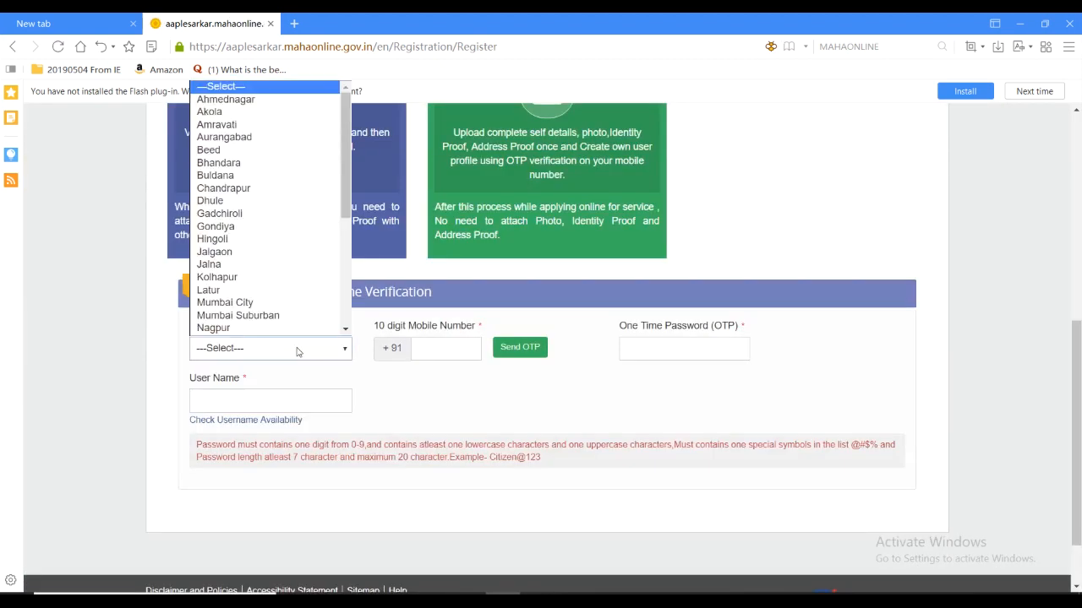
{"action": "left_click", "coordinate": [258, 318]}
Enter the chosen username in the registration form and check its availability
{"action": "left_click", "coordinate": [266, 402]}
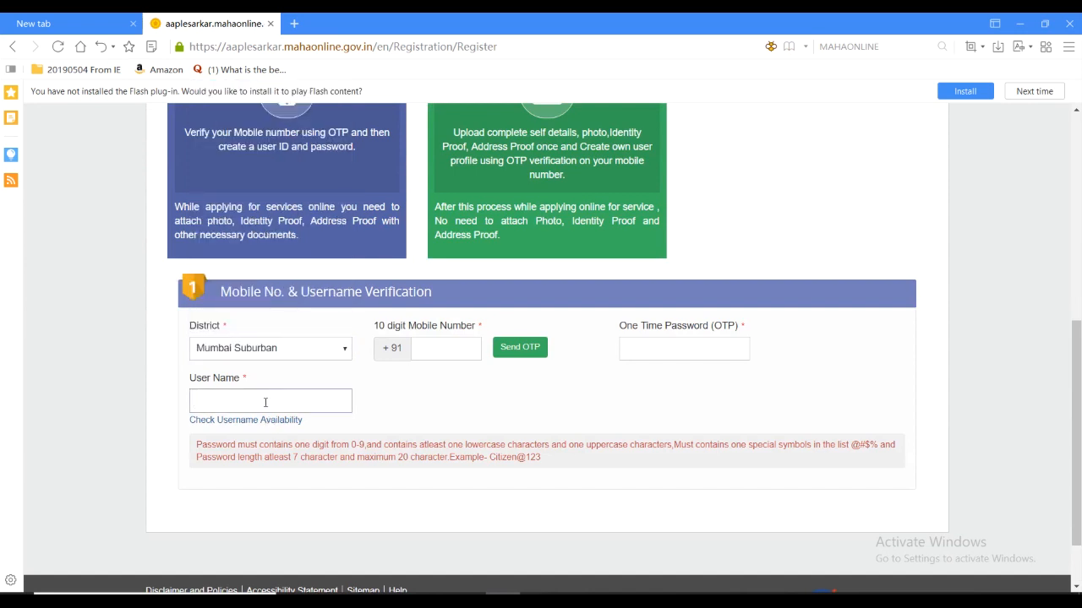
{"action": "type", "text": "melvin1987"}
{"action": "left_click", "coordinate": [295, 420]}
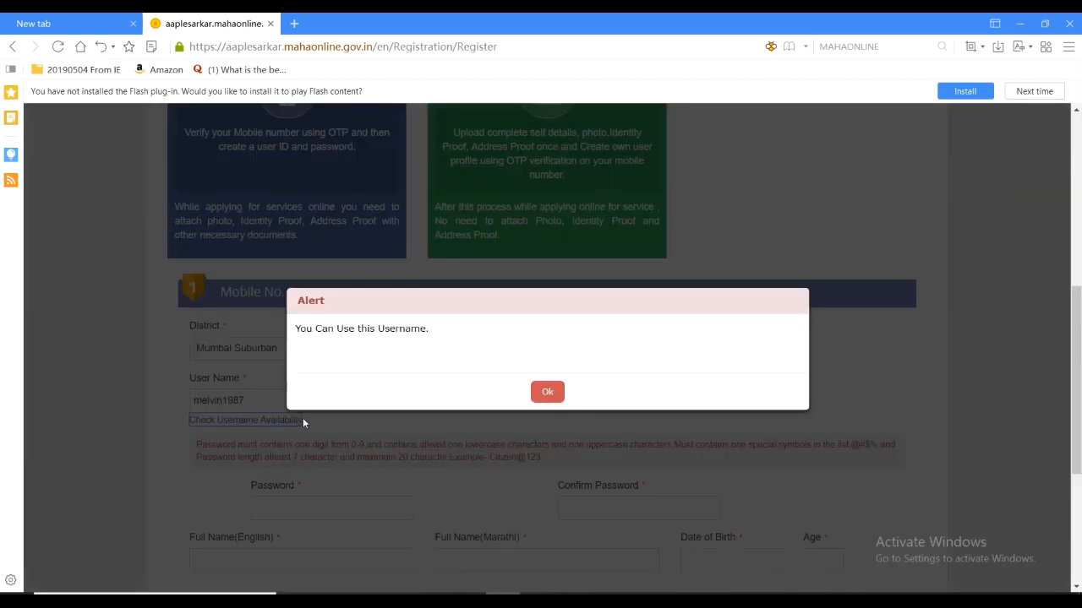
{"action": "left_click", "coordinate": [547, 392]}
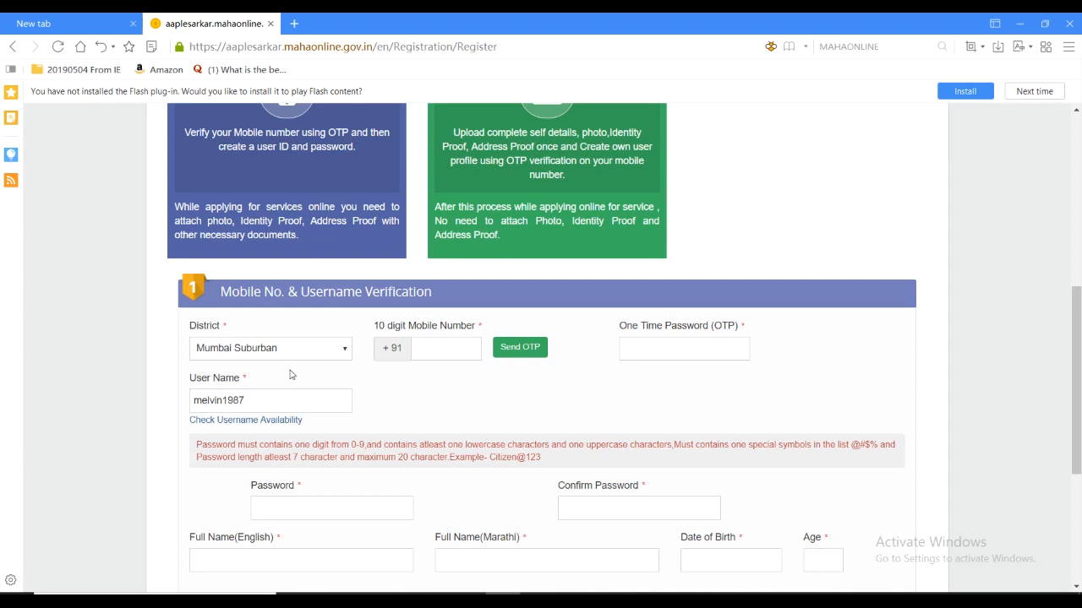
Enter and confirm the account password, and fill in the applicant's full name in English and Marathi
{"action": "scroll", "coordinate": [303, 419], "scroll_direction": "down", "scroll_amount": 3}
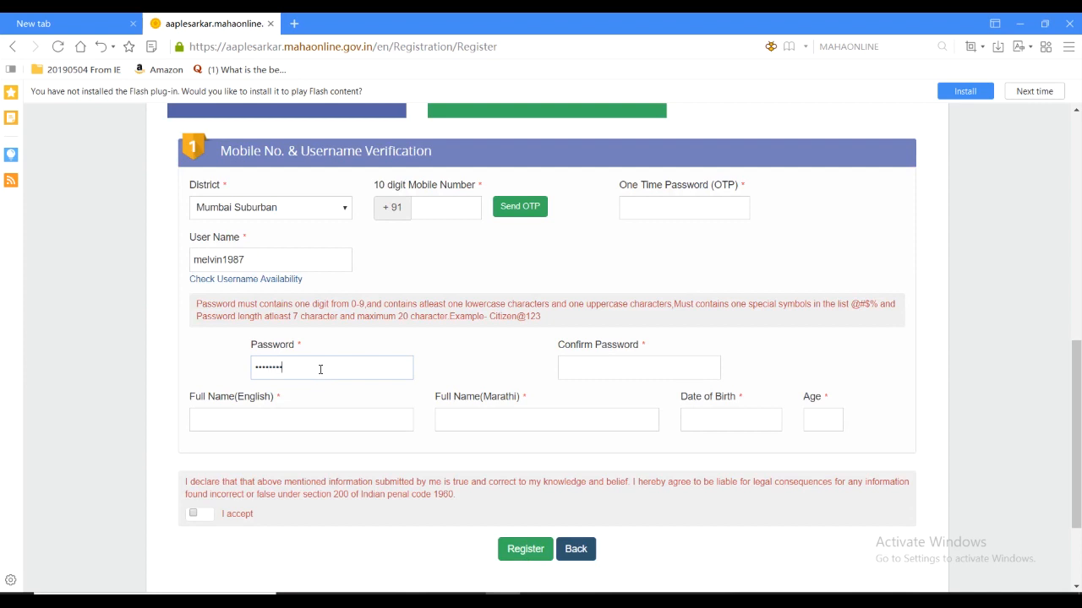
{"action": "key", "text": "Tab"}
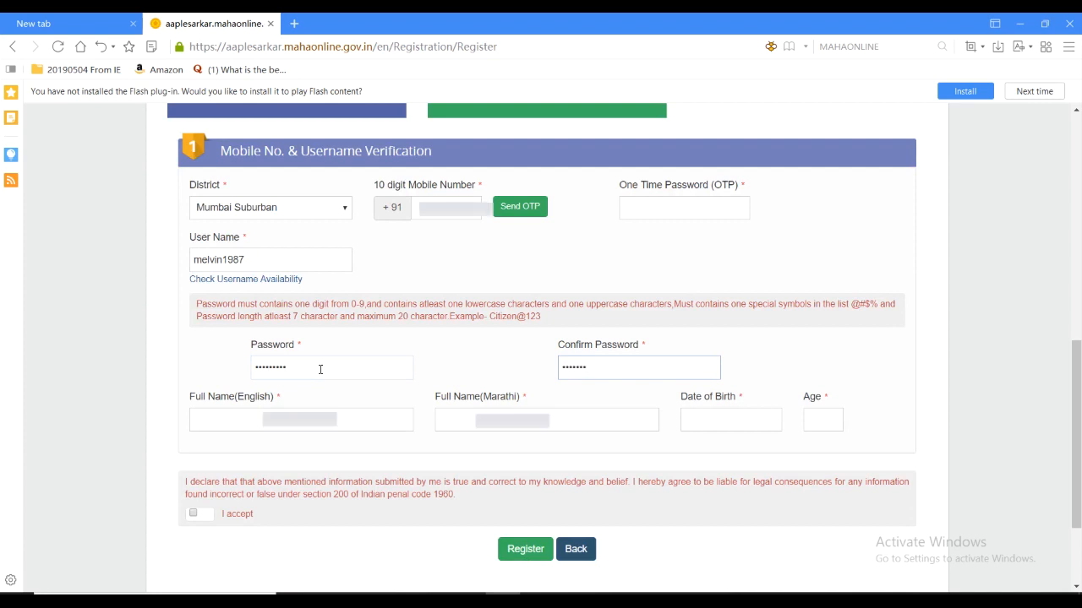
{"action": "left_click", "coordinate": [237, 422]}
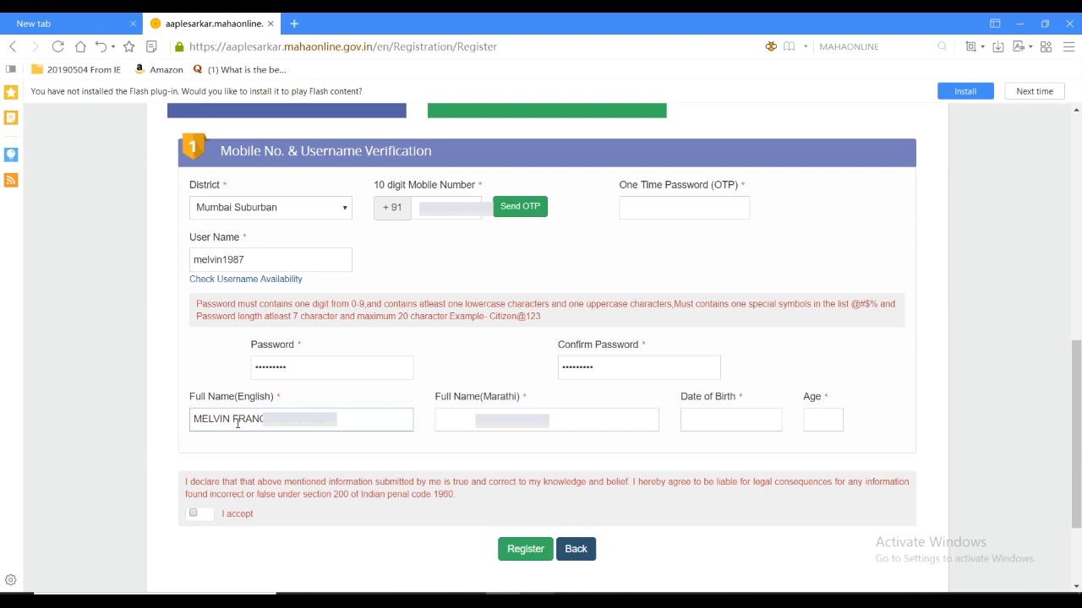
{"action": "key", "text": "Tab"}
Set the applicant's date of birth by choosing the year, month and day in the calendar
{"action": "left_click", "coordinate": [743, 421]}
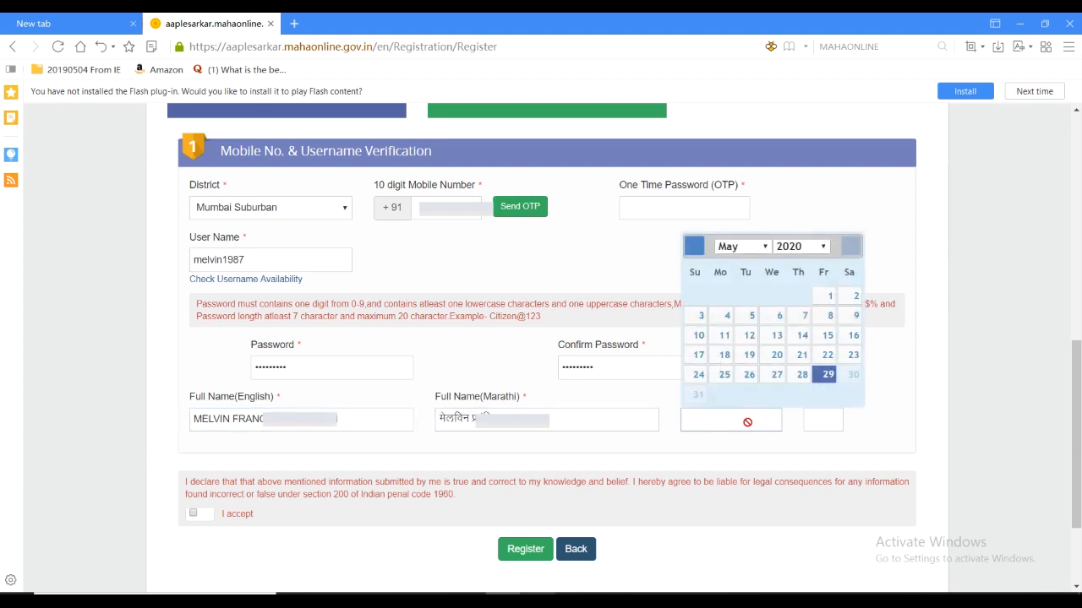
{"action": "left_click", "coordinate": [817, 247]}
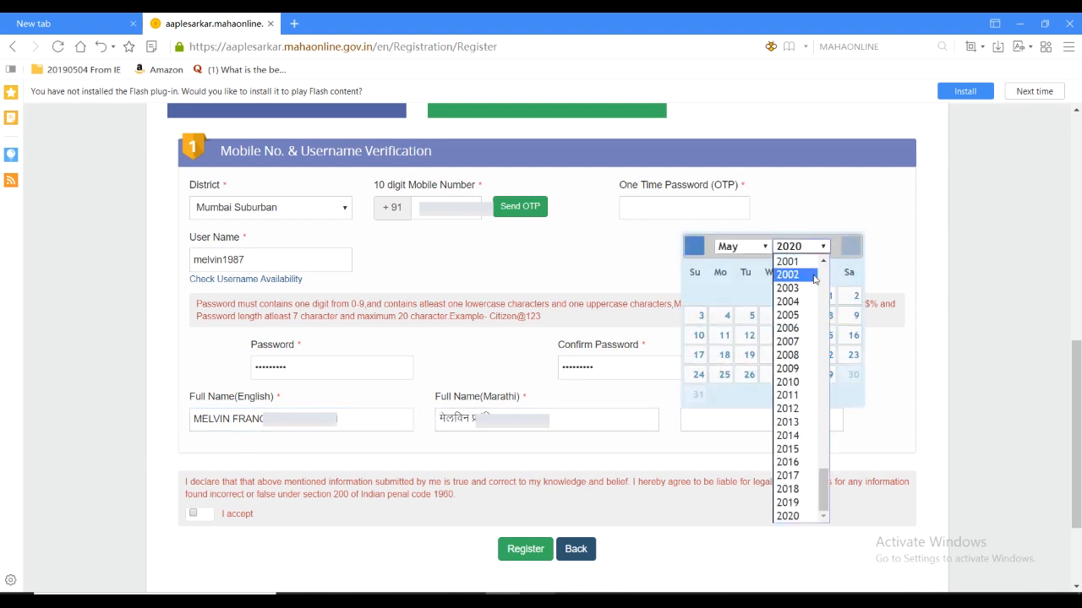
{"action": "left_click", "coordinate": [824, 261]}
{"action": "left_click", "coordinate": [823, 262]}
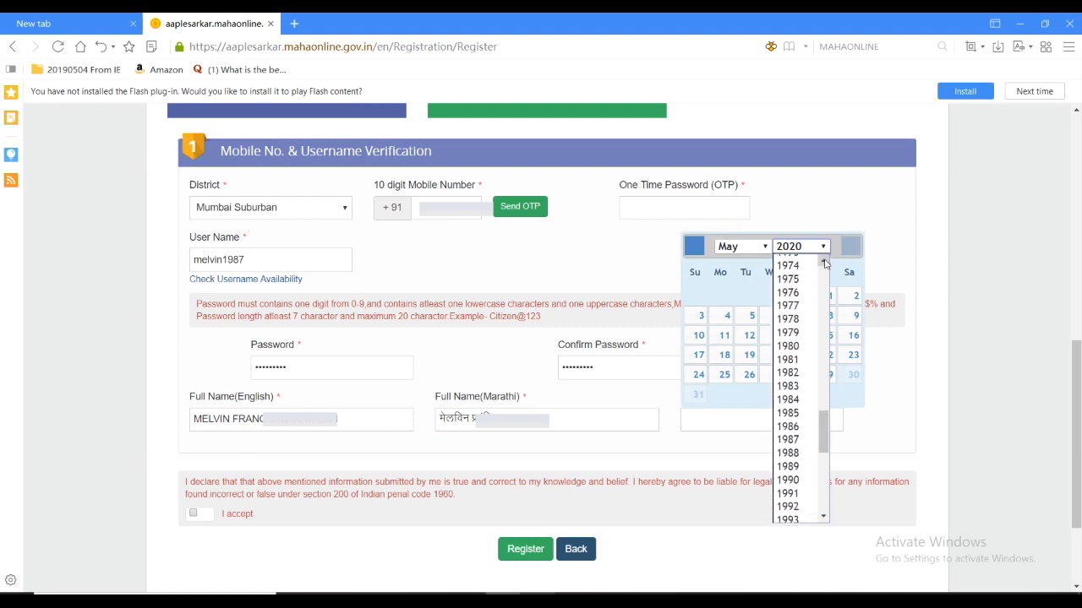
{"action": "left_click", "coordinate": [795, 444]}
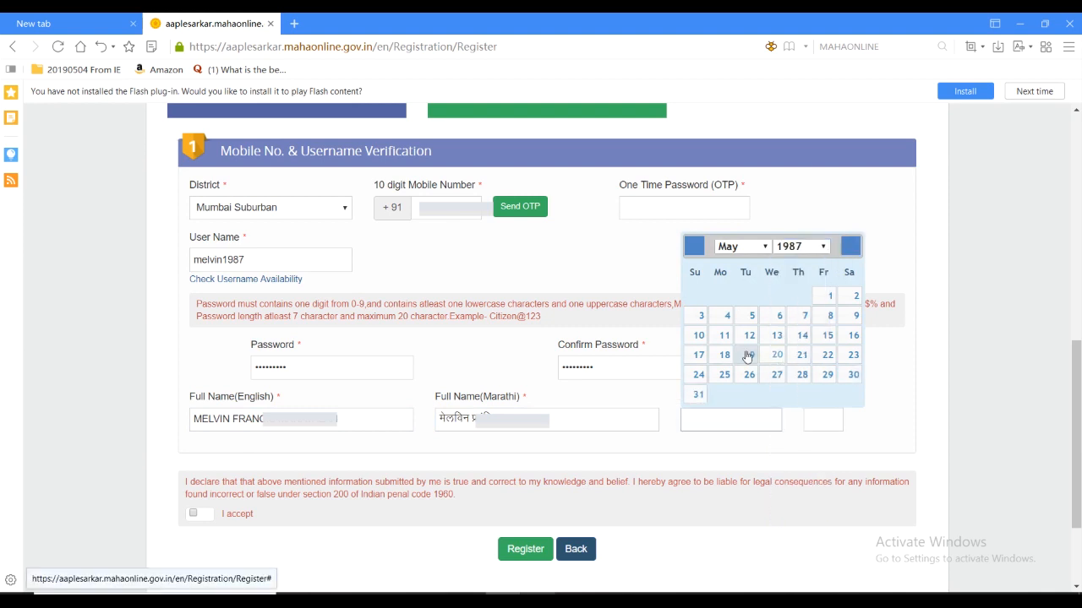
{"action": "left_click", "coordinate": [738, 250]}
{"action": "left_click", "coordinate": [732, 262]}
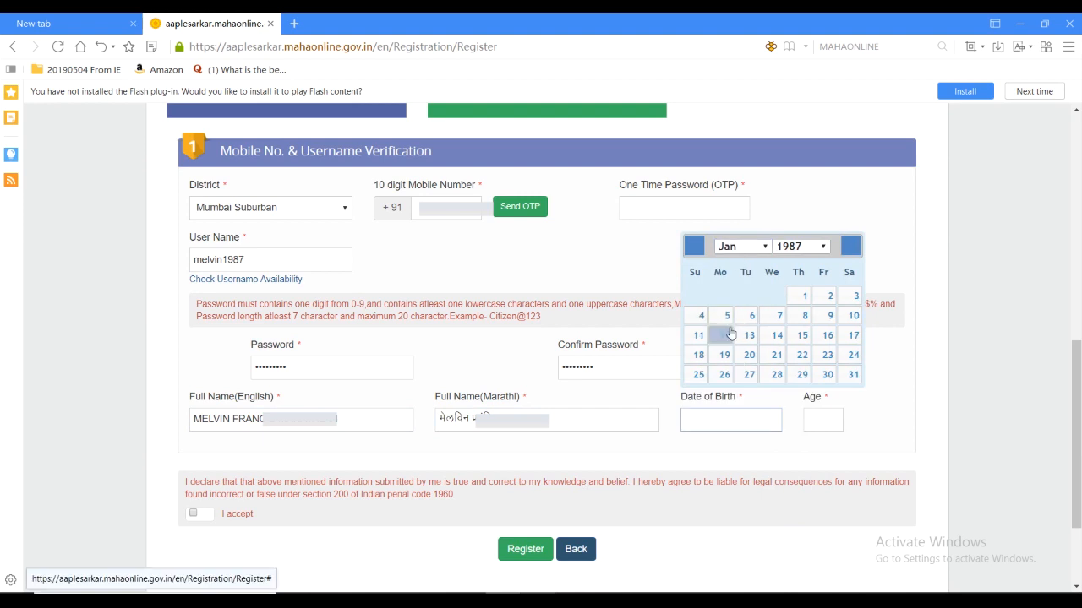
{"action": "left_click", "coordinate": [750, 374]}
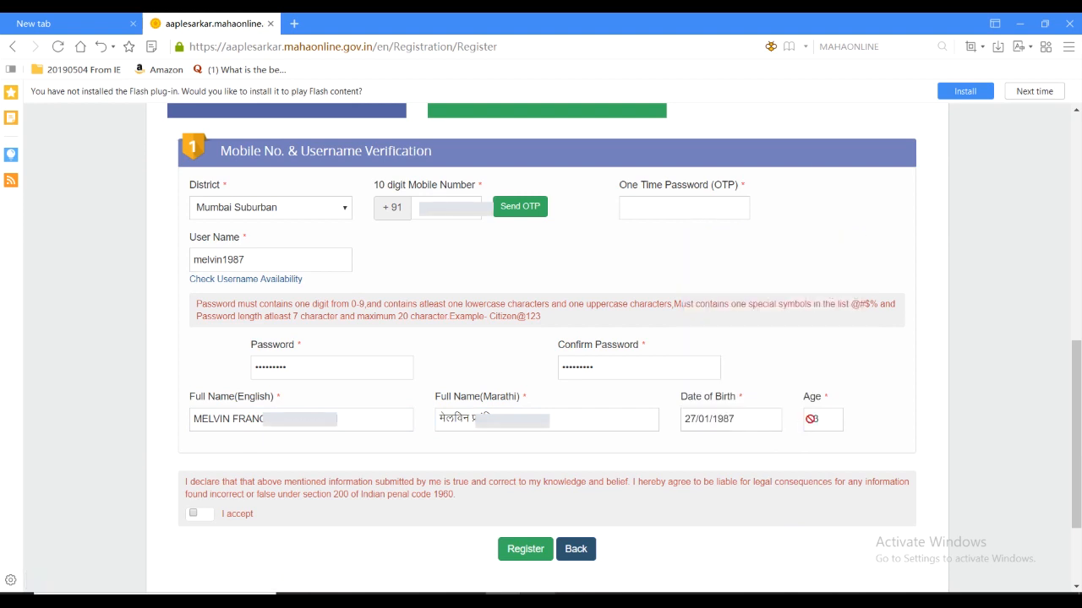
Send a one-time password to the applicant's mobile number and enter the received OTP code
{"action": "left_click", "coordinate": [519, 206]}
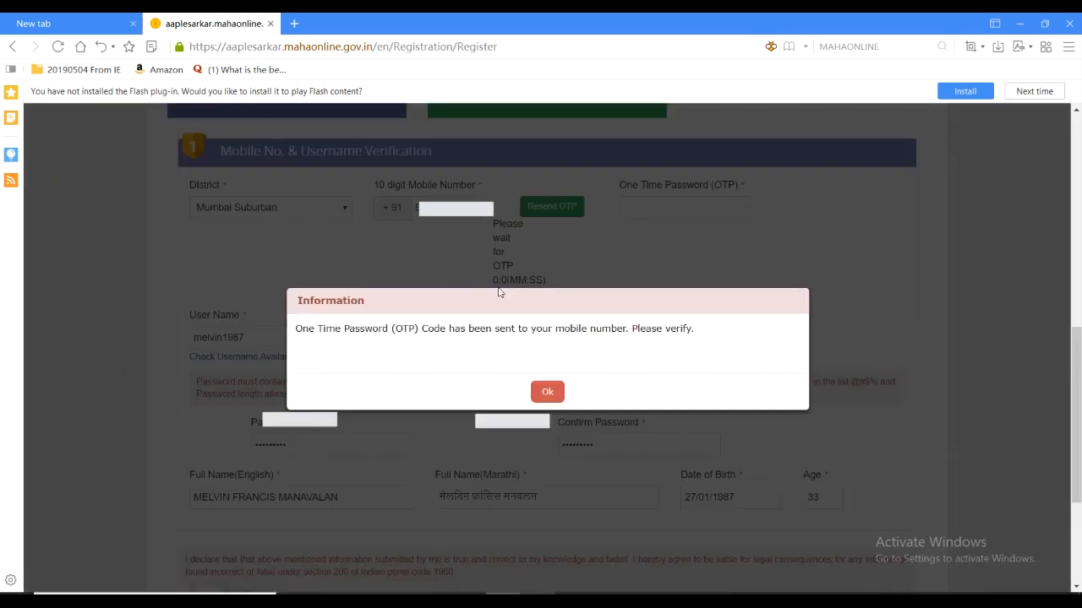
{"action": "left_click", "coordinate": [548, 391]}
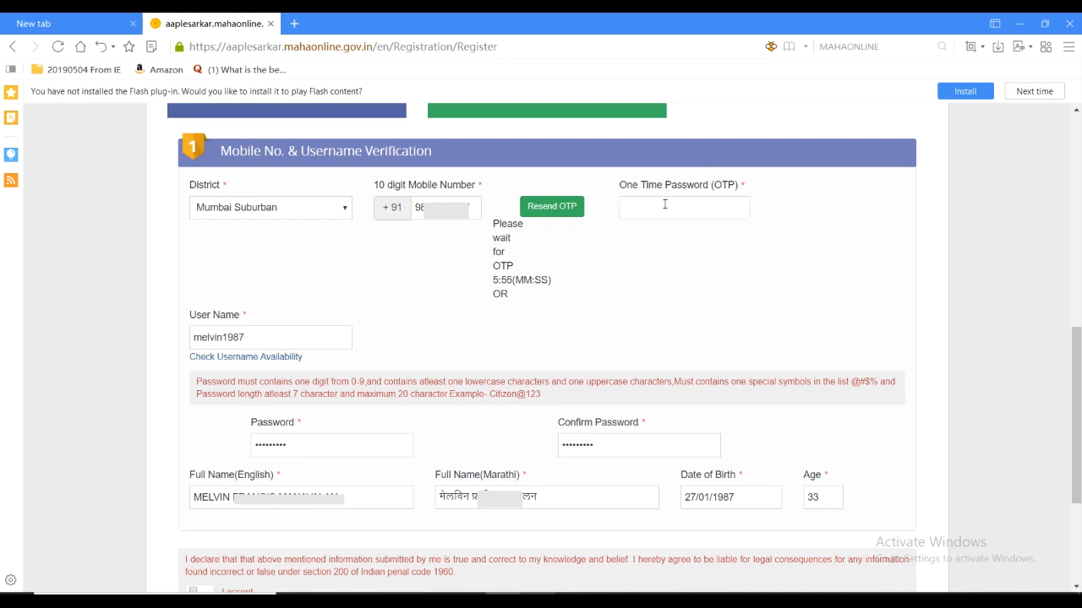
{"action": "left_click", "coordinate": [665, 204]}
Accept the declaration that the information is true and submit the registration
{"action": "scroll", "coordinate": [364, 451], "scroll_direction": "down", "scroll_amount": 3}
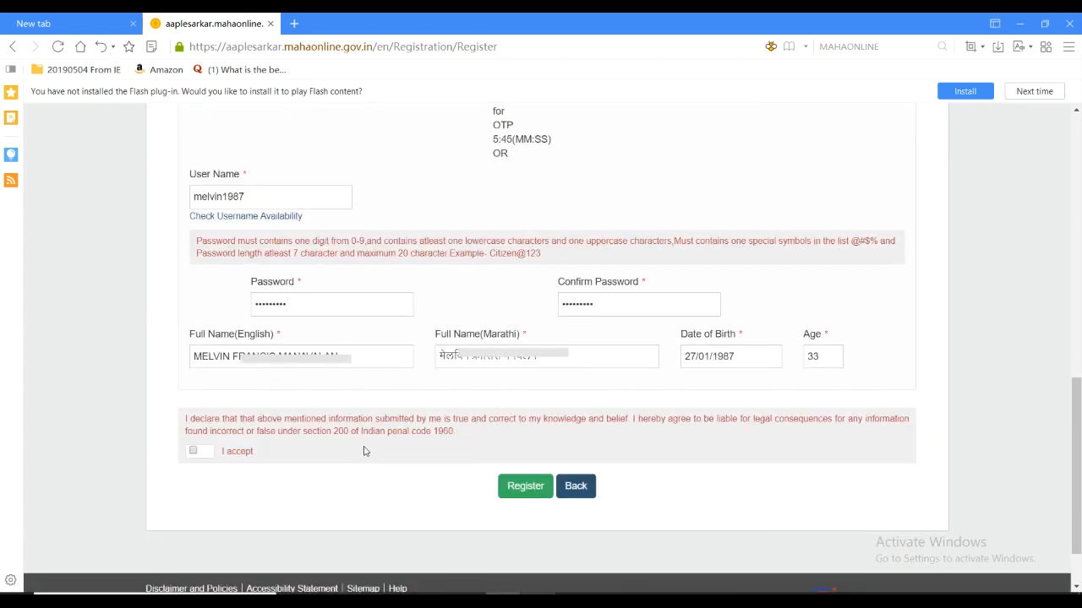
{"action": "left_click", "coordinate": [192, 452]}
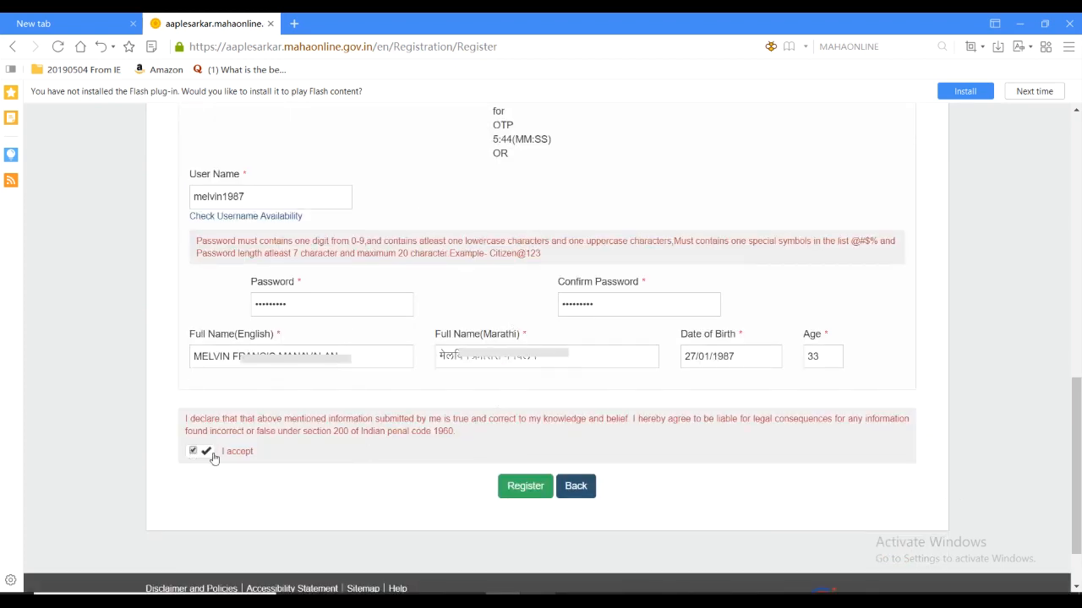
{"action": "left_click", "coordinate": [534, 488]}
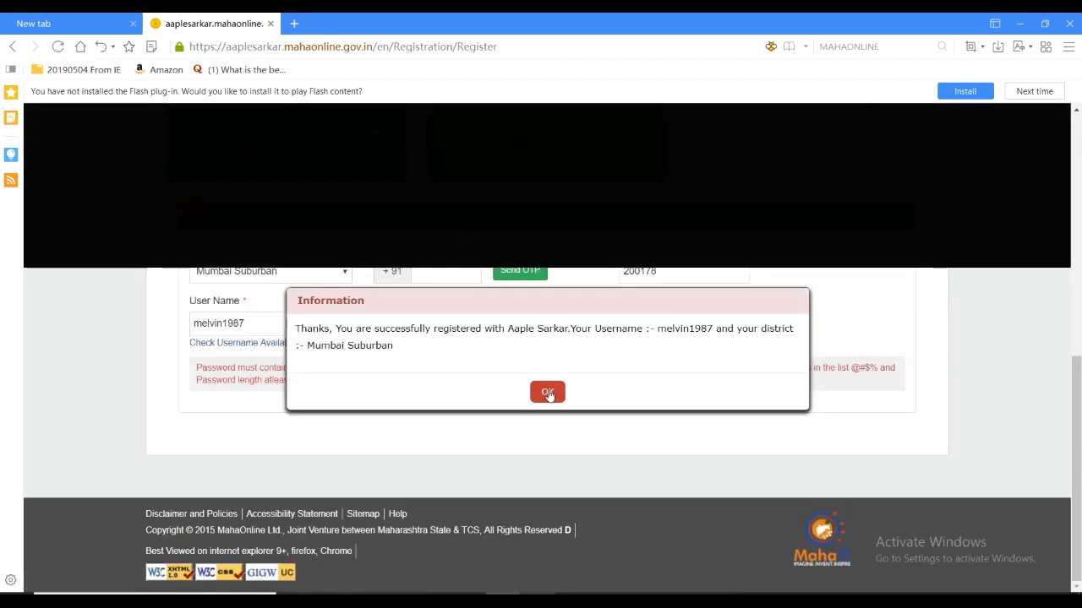
{"action": "left_click", "coordinate": [547, 392]}
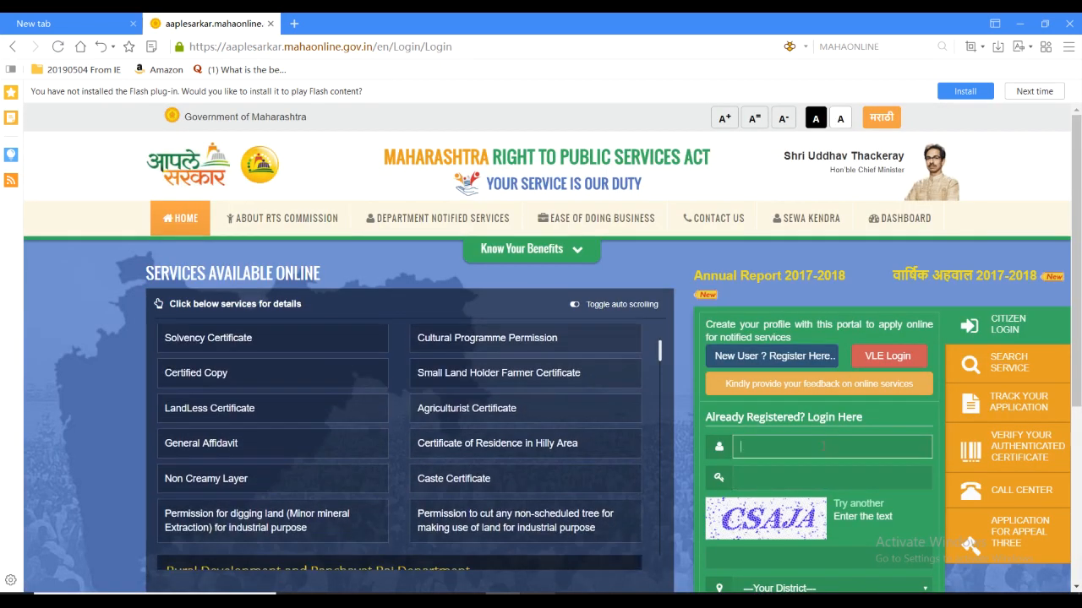
{"action": "type", "text": "MELUS"}
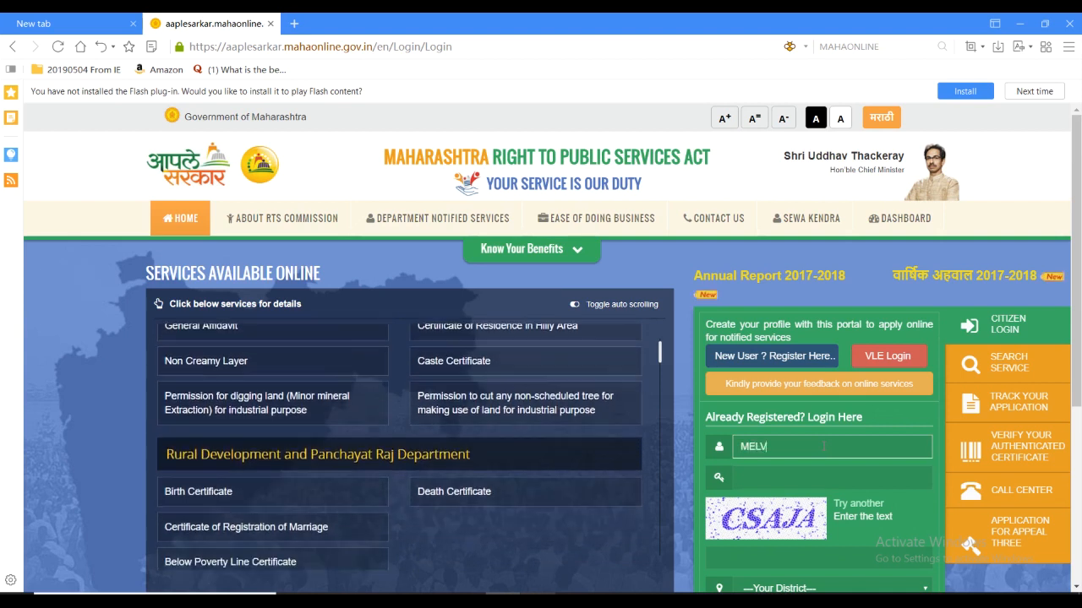
{"action": "key", "text": "BackSpace"}
{"action": "key", "text": "BackSpace"}
{"action": "key", "text": "BackSpace"}
{"action": "key", "text": "BackSpace"}
{"action": "key", "text": "BackSpace"}
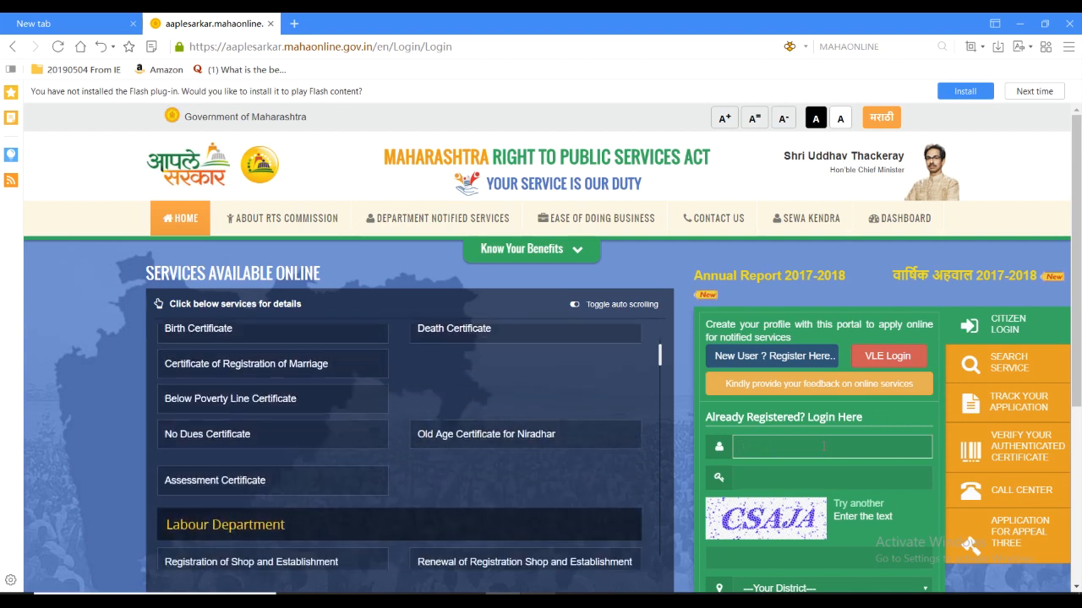
Fill in the registered username, the account password and the captcha text in the citizen login form
{"action": "type", "text": "melvin1987"}
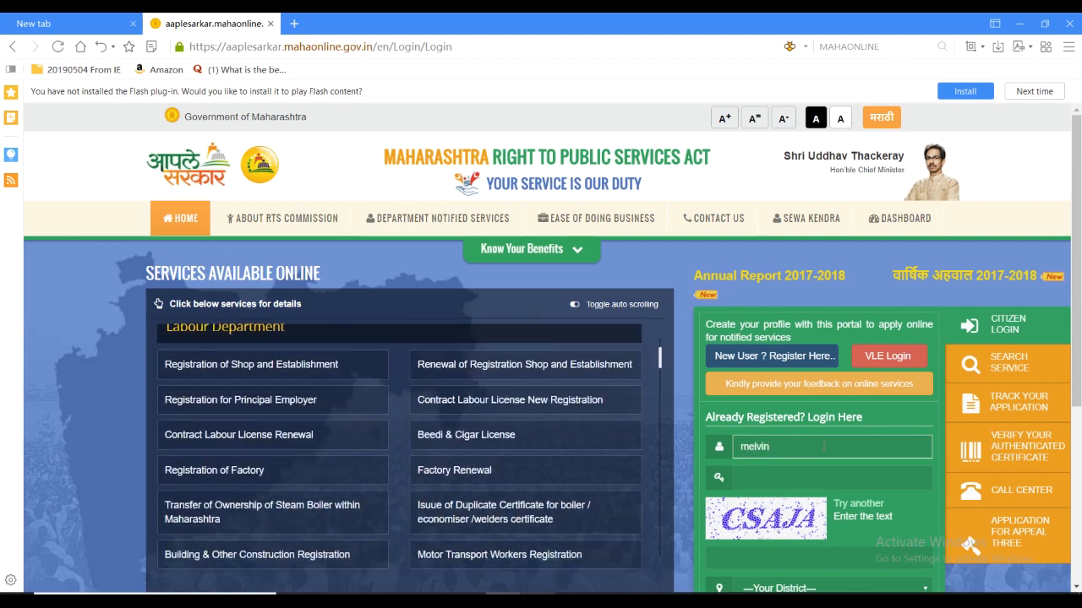
{"action": "key", "text": "Tab"}
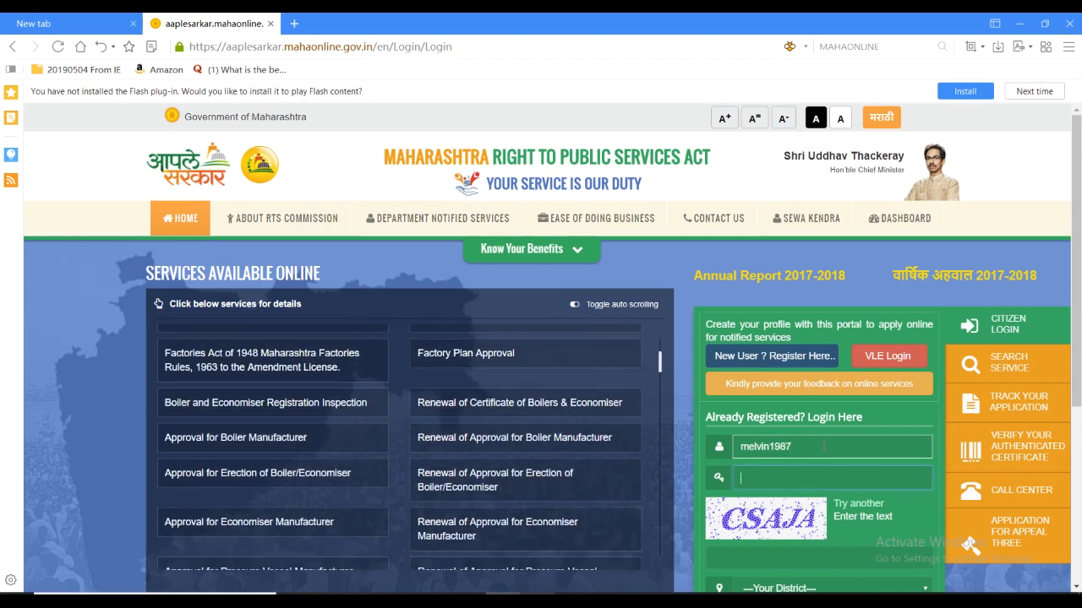
{"action": "type", "text": "•••••••••"}
{"action": "key", "text": "Tab"}
{"action": "type", "text": "csaja"}
Choose Mumbai Suburban as the login district and log in to the portal
{"action": "scroll", "coordinate": [879, 401], "scroll_direction": "down", "scroll_amount": 2}
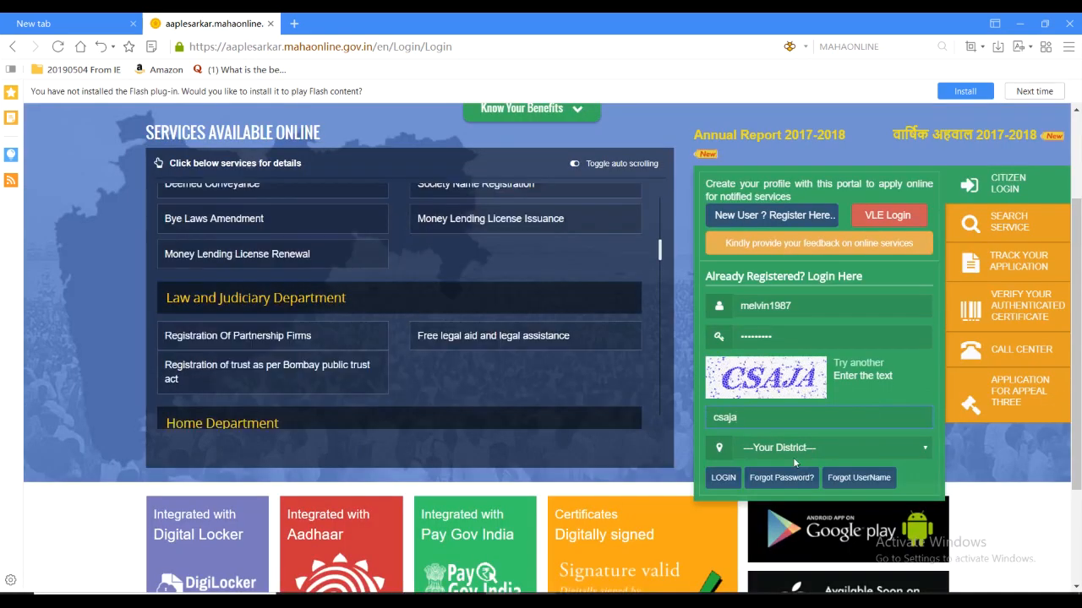
{"action": "left_click", "coordinate": [779, 450]}
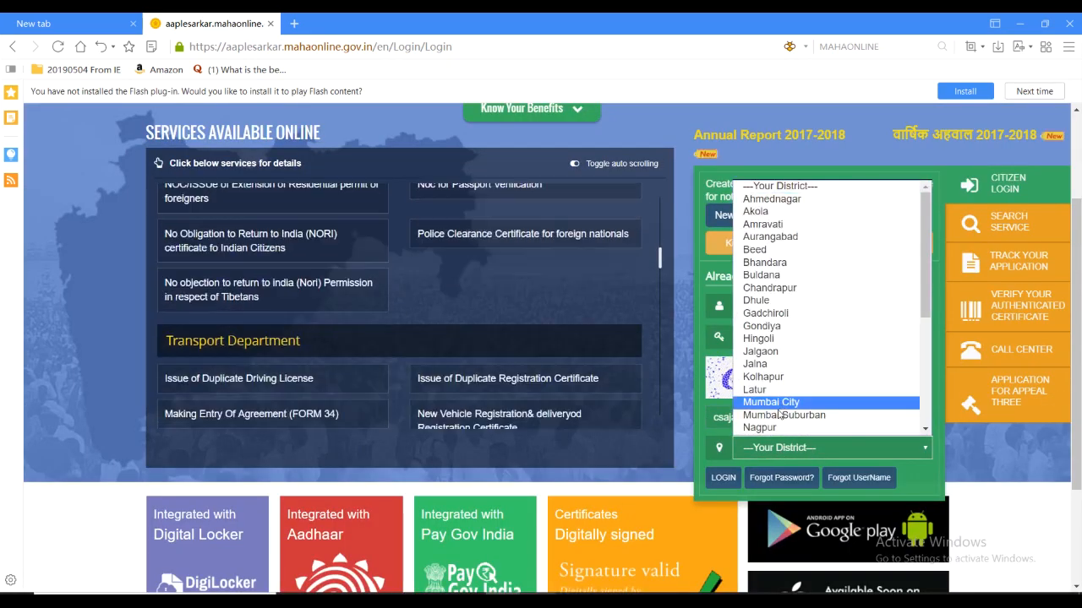
{"action": "left_click", "coordinate": [782, 415]}
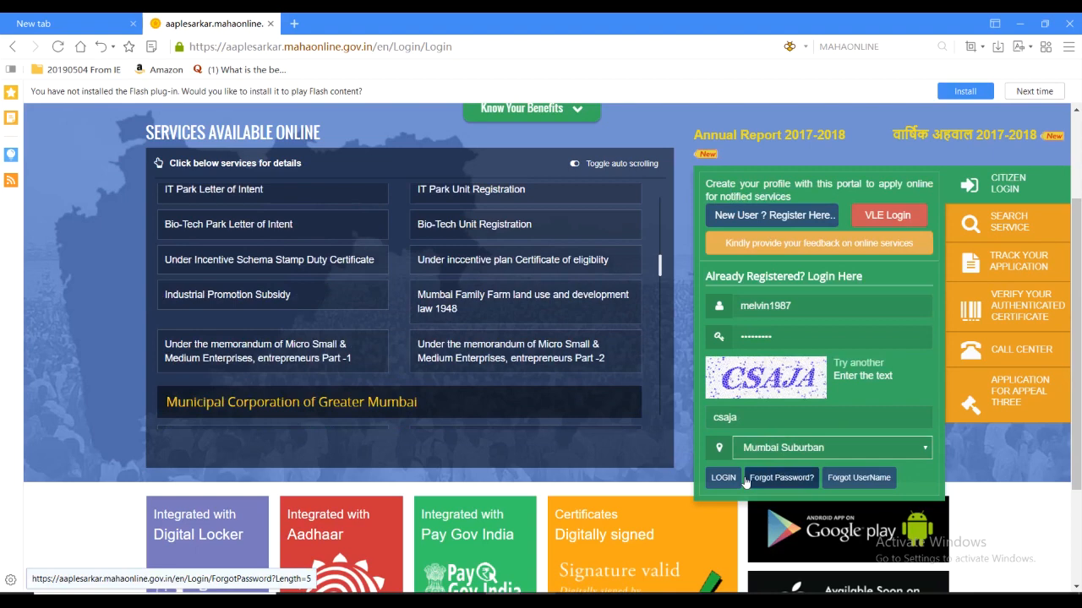
{"action": "left_click", "coordinate": [721, 477]}
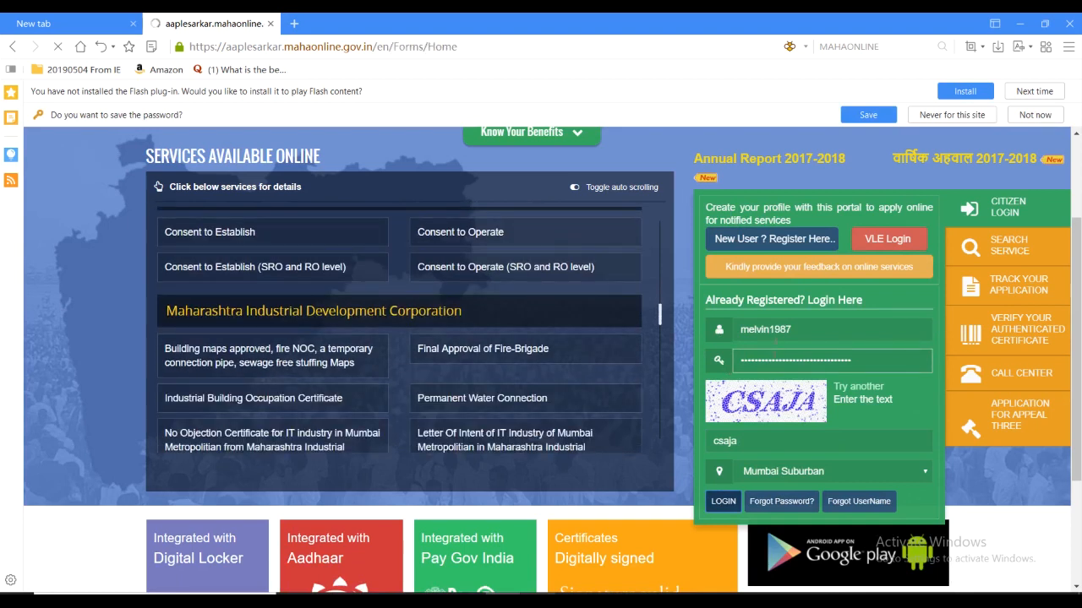
Open the Home Department services and choose State Excise Department as the sub department
{"action": "scroll", "coordinate": [115, 386], "scroll_direction": "down", "scroll_amount": 2}
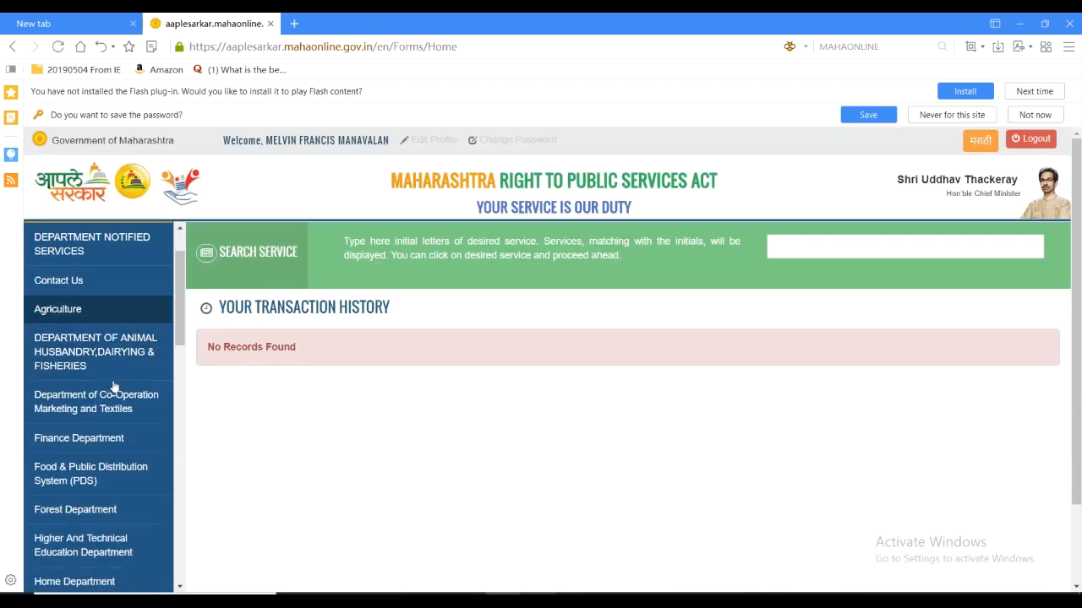
{"action": "scroll", "coordinate": [101, 440], "scroll_direction": "down", "scroll_amount": 2}
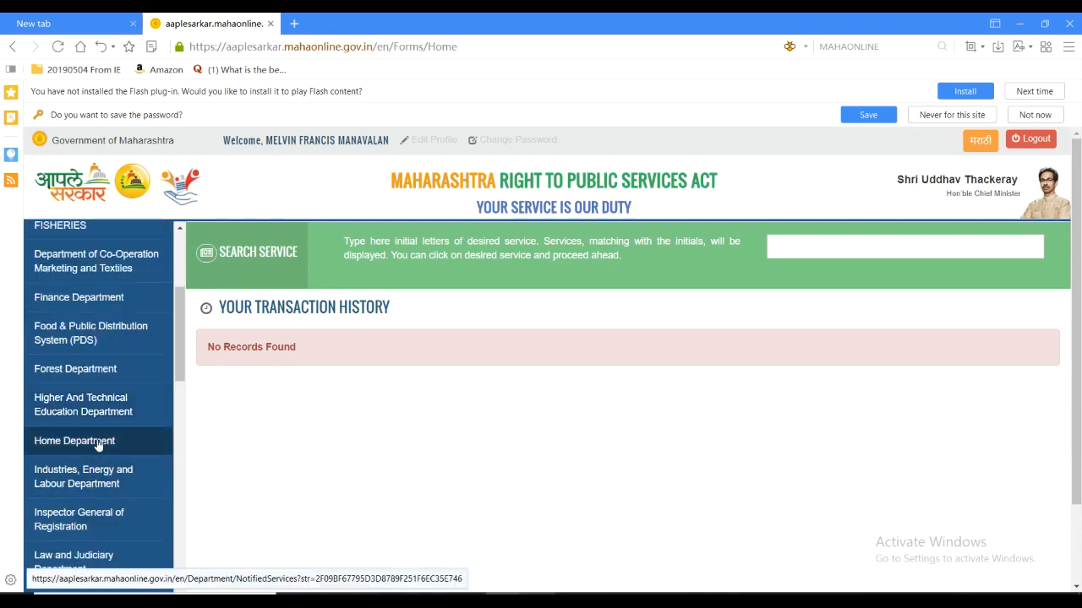
{"action": "left_click", "coordinate": [98, 443]}
{"action": "left_click", "coordinate": [561, 289]}
{"action": "left_click", "coordinate": [549, 345]}
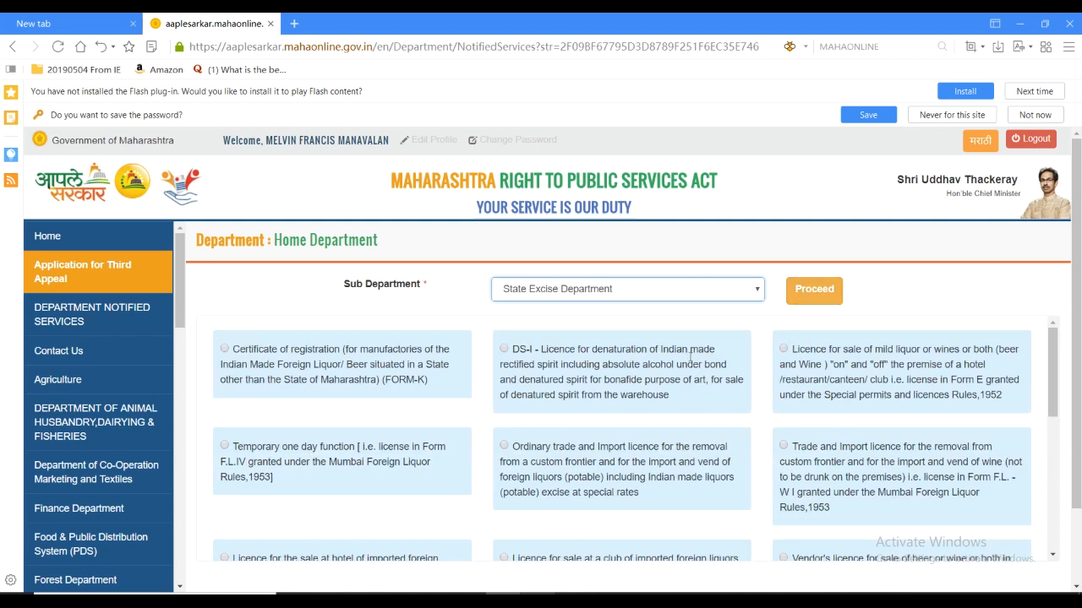
Select the annual or lifelong permit for purchase, possession, transport, use and consumption of Foreign and Country Liquor (Form FL-XC) and proceed
{"action": "scroll", "coordinate": [756, 338], "scroll_direction": "down", "scroll_amount": 10}
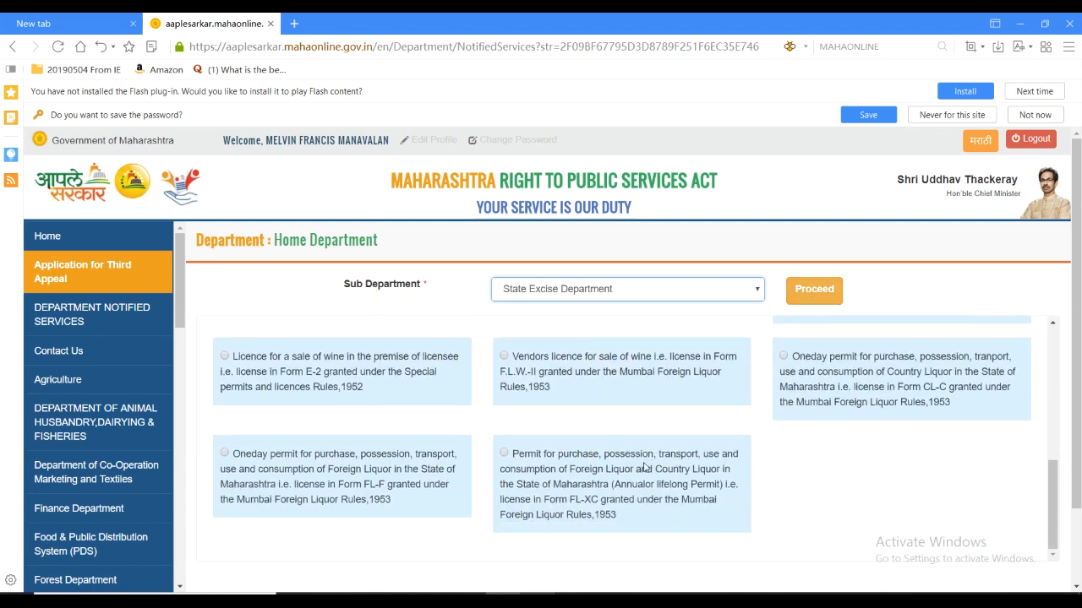
{"action": "left_click", "coordinate": [503, 453]}
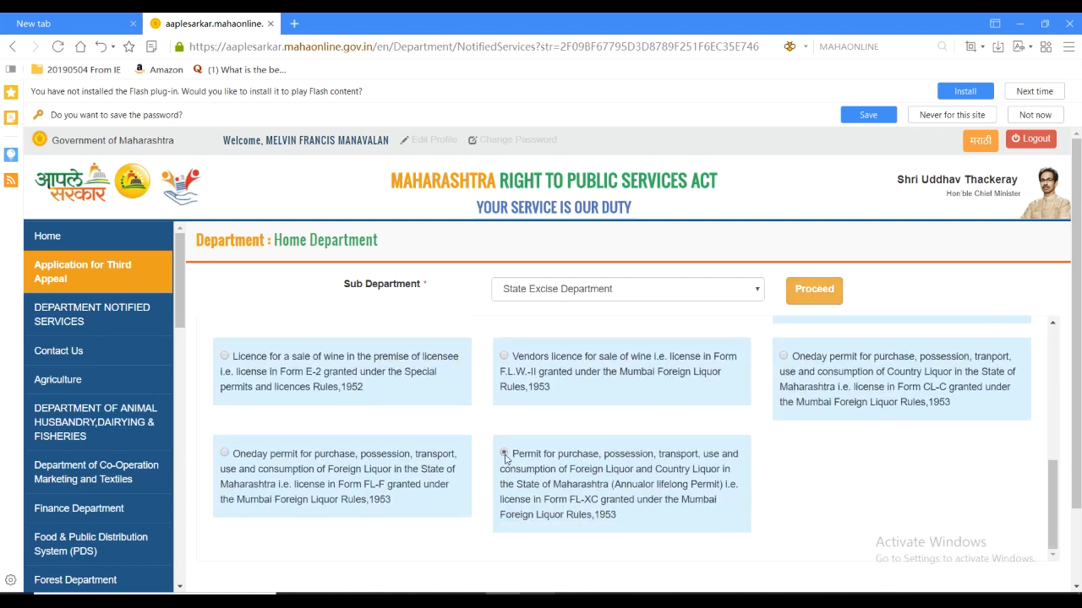
{"action": "left_click", "coordinate": [813, 291]}
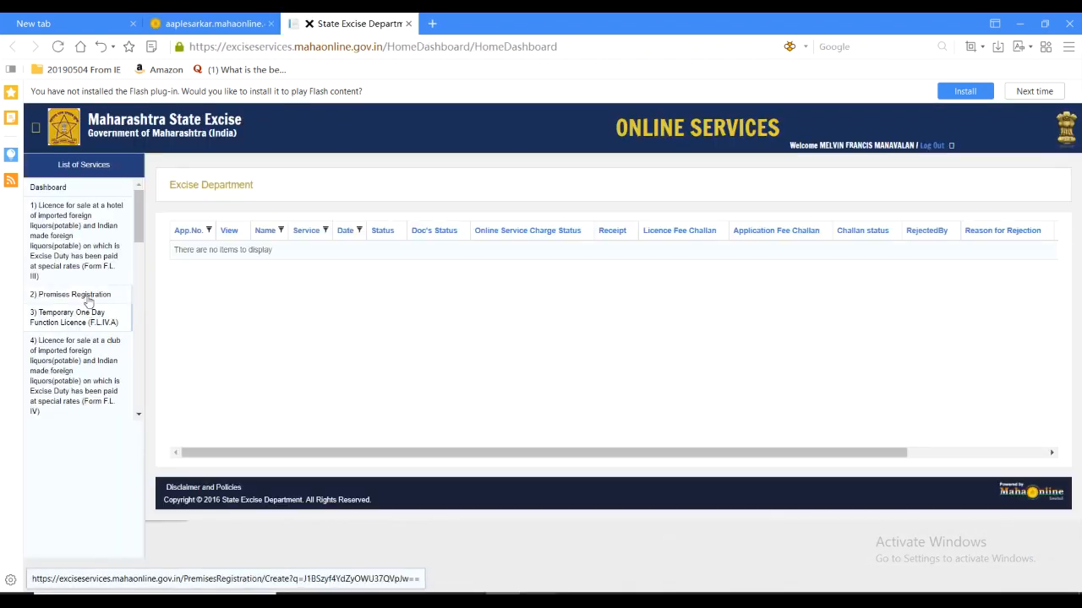
Open the application form for the Foreign and Country Liquor permit (F.L. X-C) from the list of services
{"action": "scroll", "coordinate": [78, 329], "scroll_direction": "down", "scroll_amount": 3}
{"action": "scroll", "coordinate": [72, 343], "scroll_direction": "down", "scroll_amount": 5}
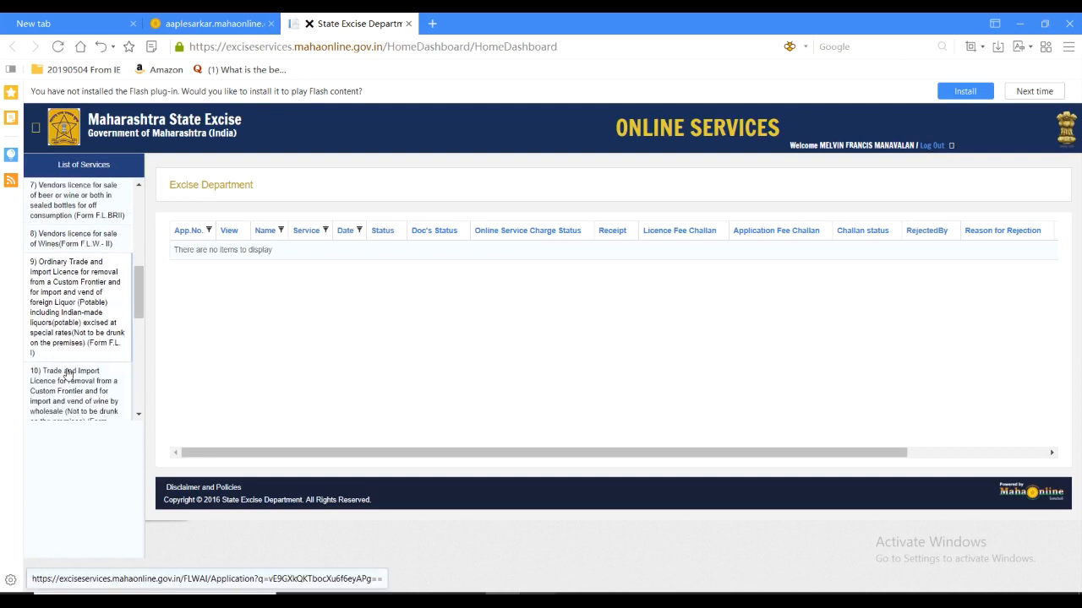
{"action": "left_click", "coordinate": [68, 332]}
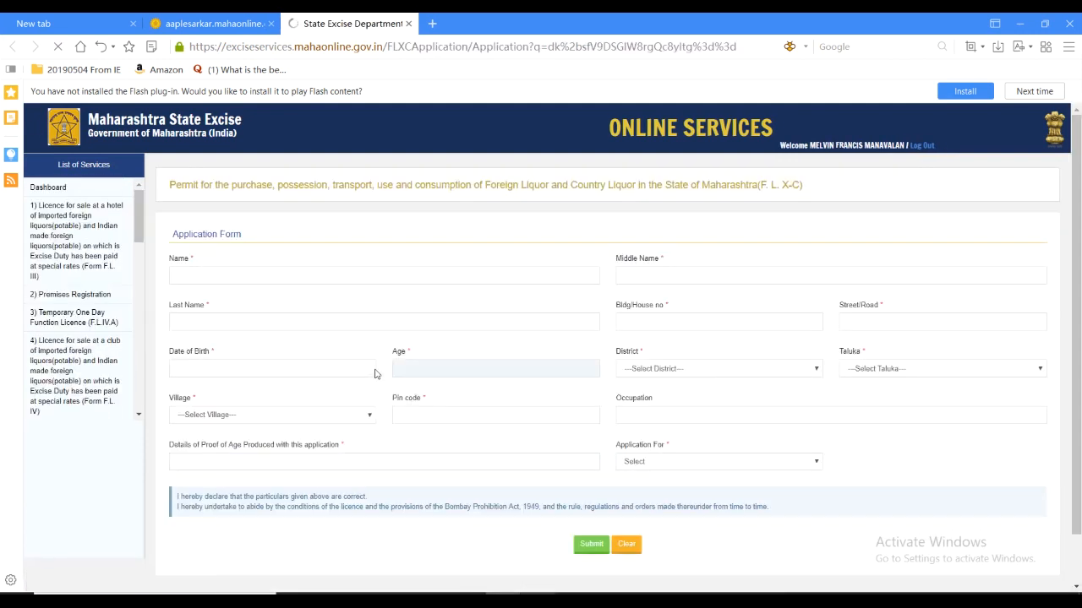
Fill in the applicant's first, middle and last names, house and street details and date of birth, with Mumbai Suburban as the district
{"action": "left_click", "coordinate": [217, 277]}
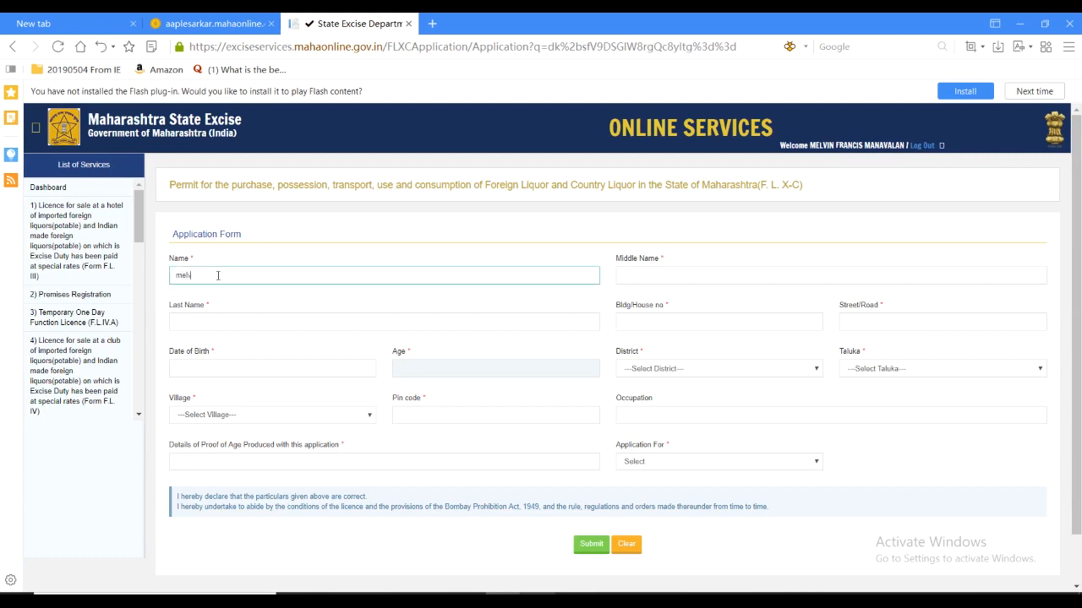
{"action": "type", "text": "MELVIN"}
{"action": "key", "text": "Tab"}
{"action": "type", "text": "F"}
Select the taluka and the village of the applicant's address in the permit application form
{"action": "left_click", "coordinate": [965, 368]}
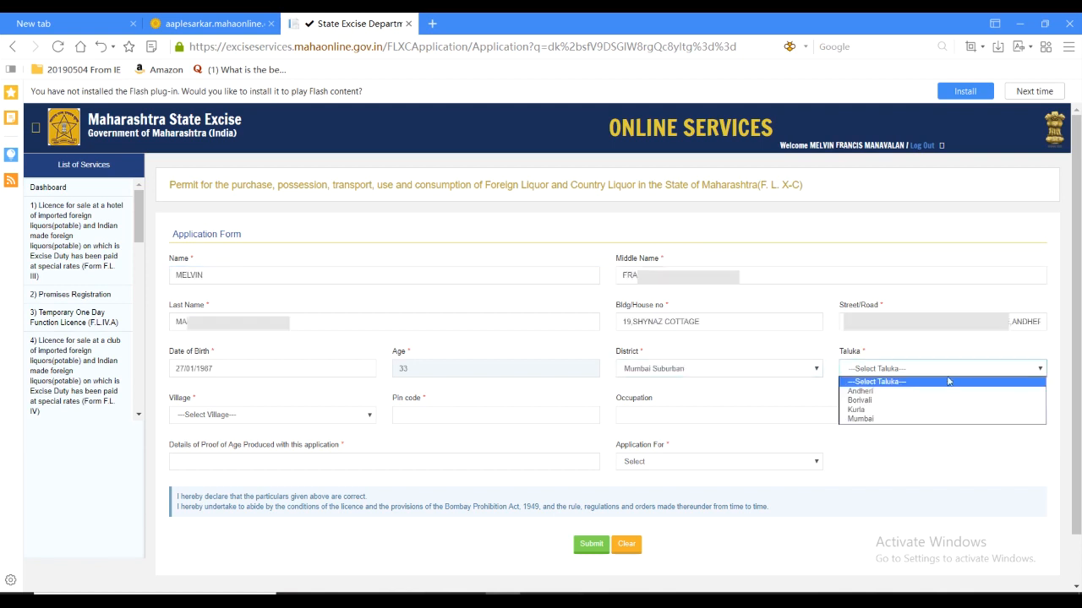
{"action": "left_click", "coordinate": [899, 391]}
{"action": "left_click", "coordinate": [328, 421]}
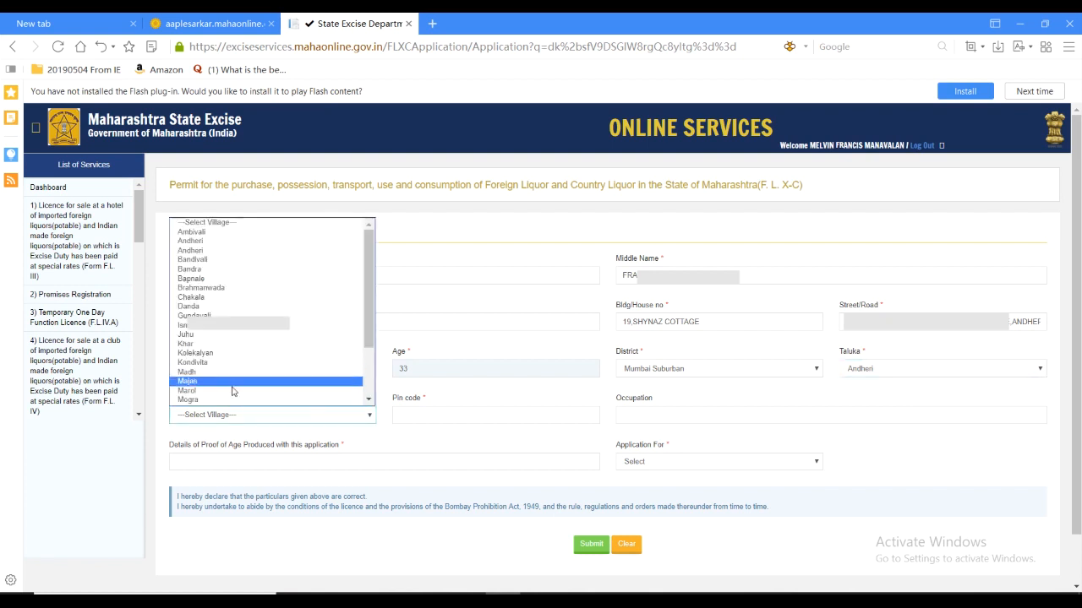
{"action": "left_click", "coordinate": [221, 251]}
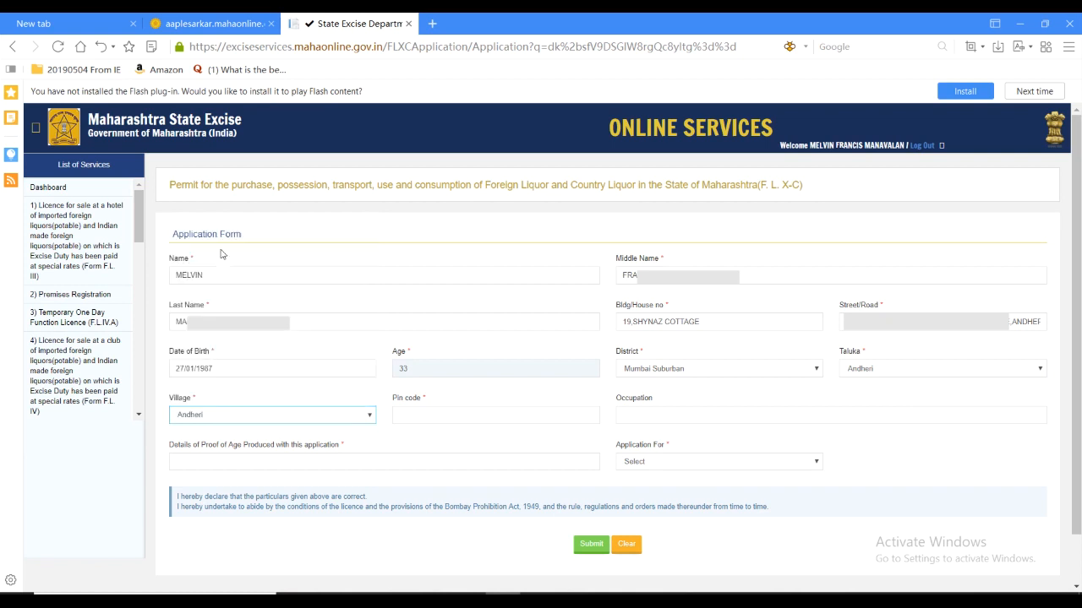
{"action": "left_click", "coordinate": [290, 415]}
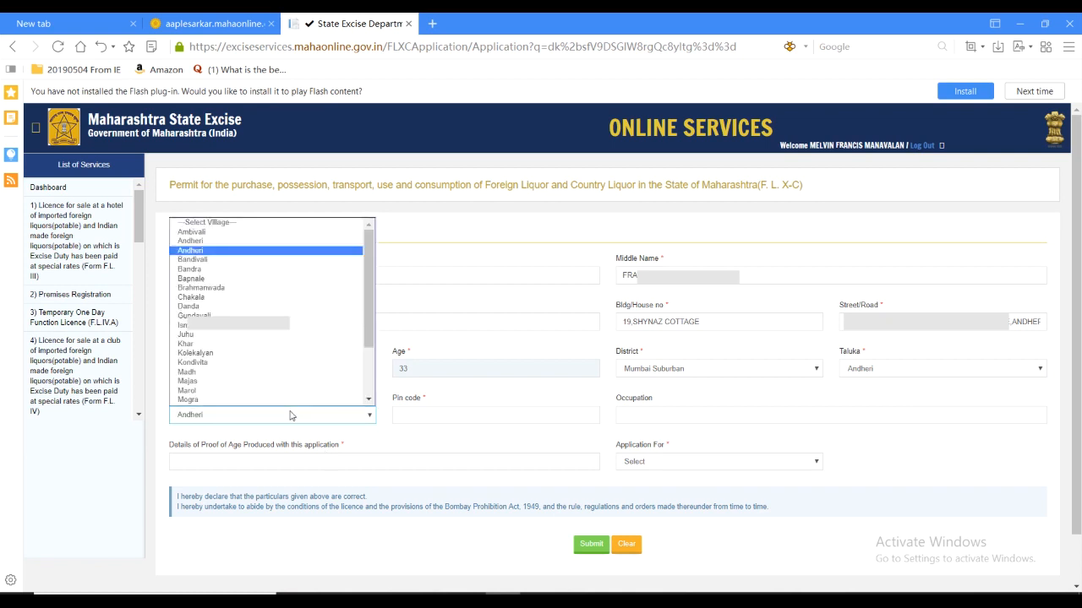
{"action": "left_click", "coordinate": [425, 229]}
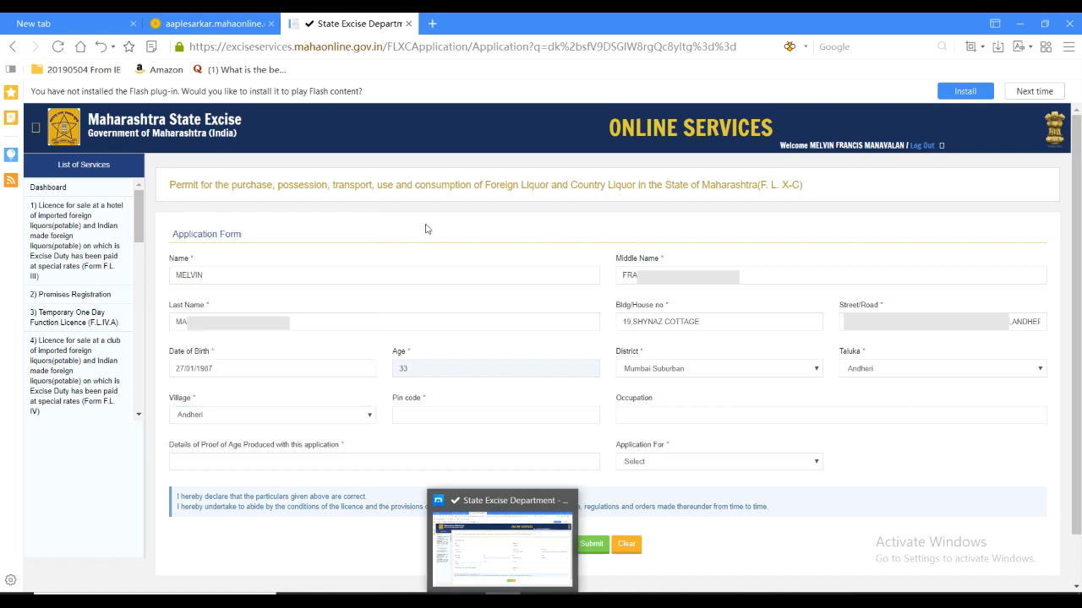
Fill in the applicant's postal pin code, SERVICE as the occupation and AADHAR CARD as the proof of age
{"action": "left_click", "coordinate": [417, 411]}
{"action": "type", "text": "400059"}
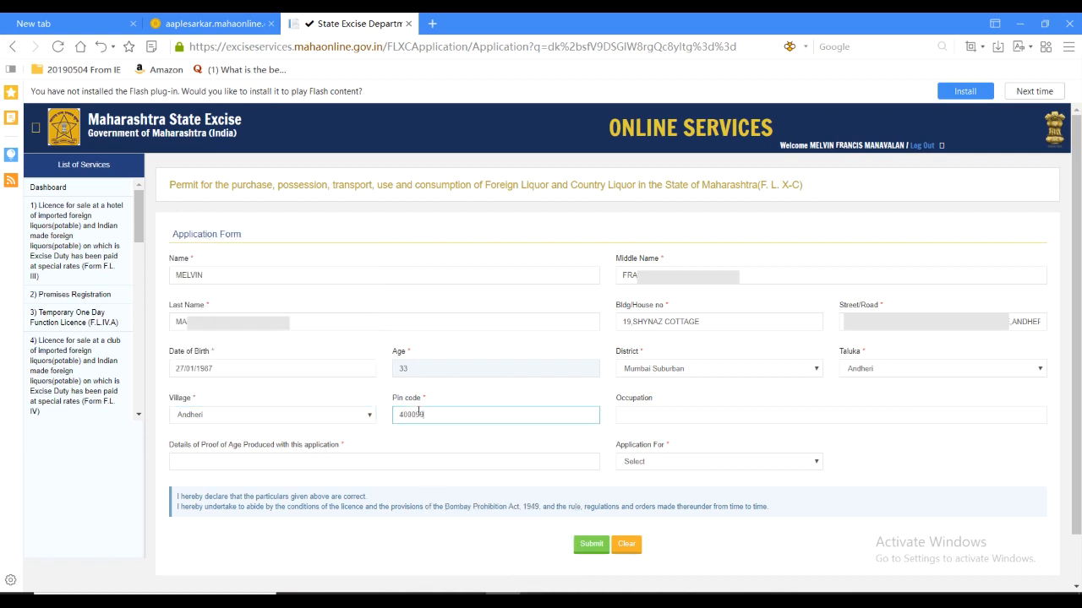
{"action": "key", "text": "Tab"}
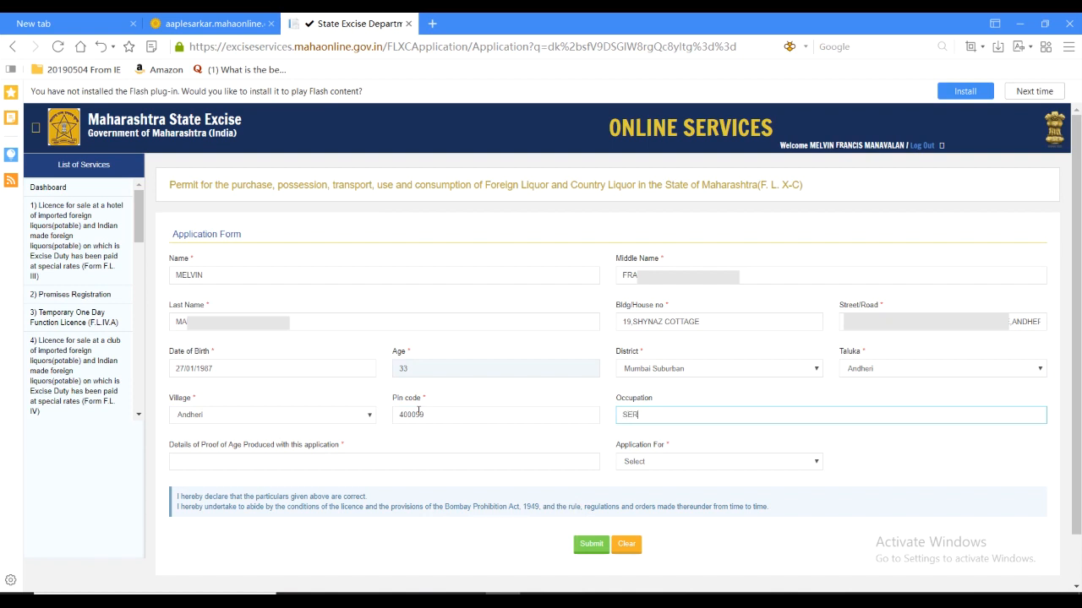
{"action": "key", "text": "Tab"}
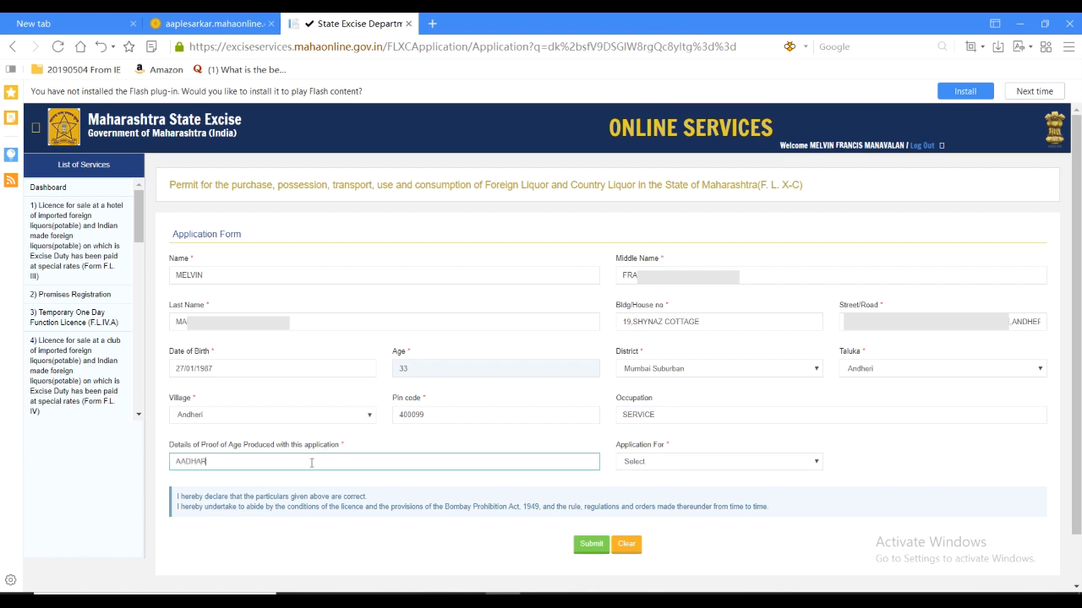
{"action": "type", "text": "AADHAR CARD"}
{"action": "key", "text": "Tab"}
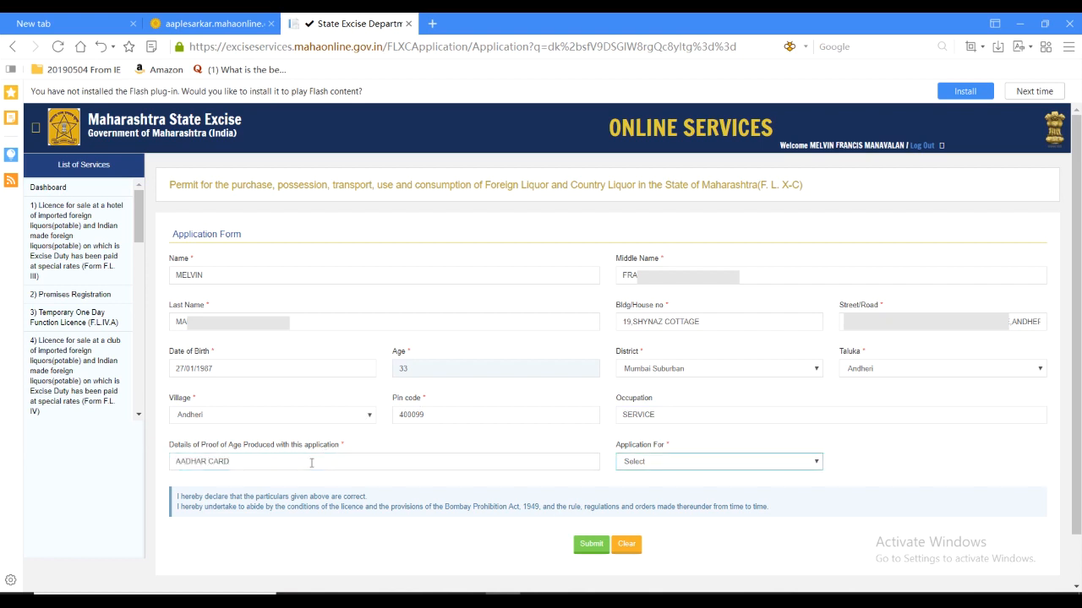
Select Application for Permanent Permit, submit the form and save the application to reach the document upload page
{"action": "left_click", "coordinate": [692, 462]}
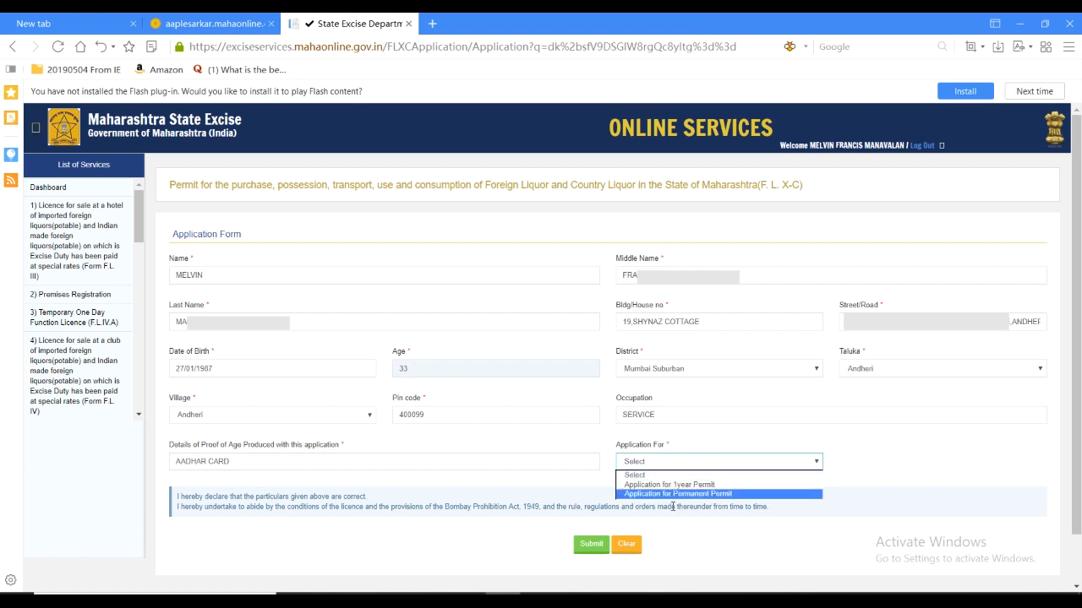
{"action": "left_click", "coordinate": [679, 494]}
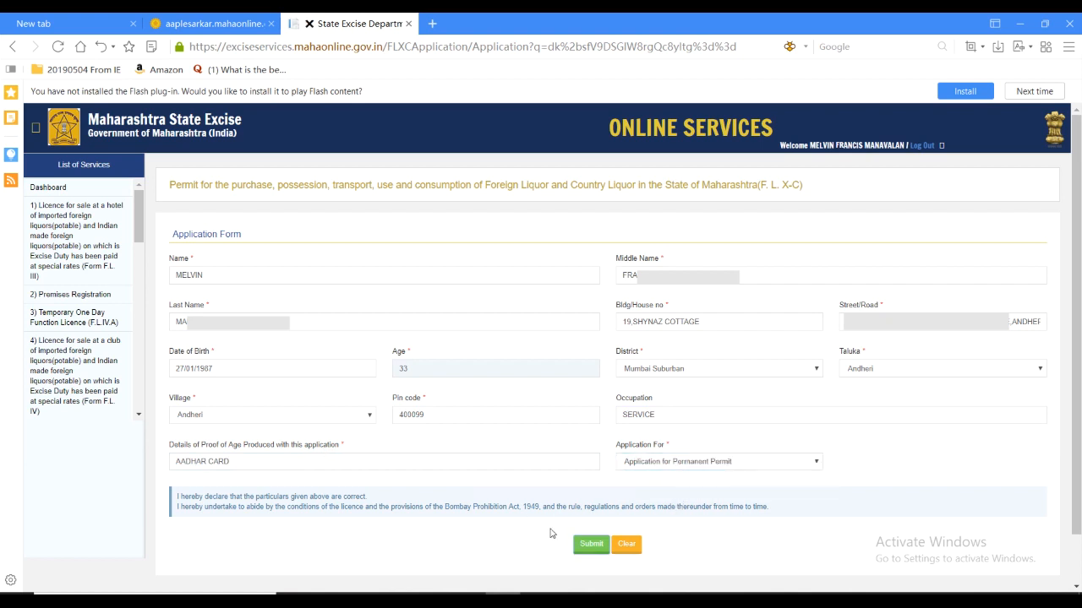
{"action": "left_click", "coordinate": [579, 547]}
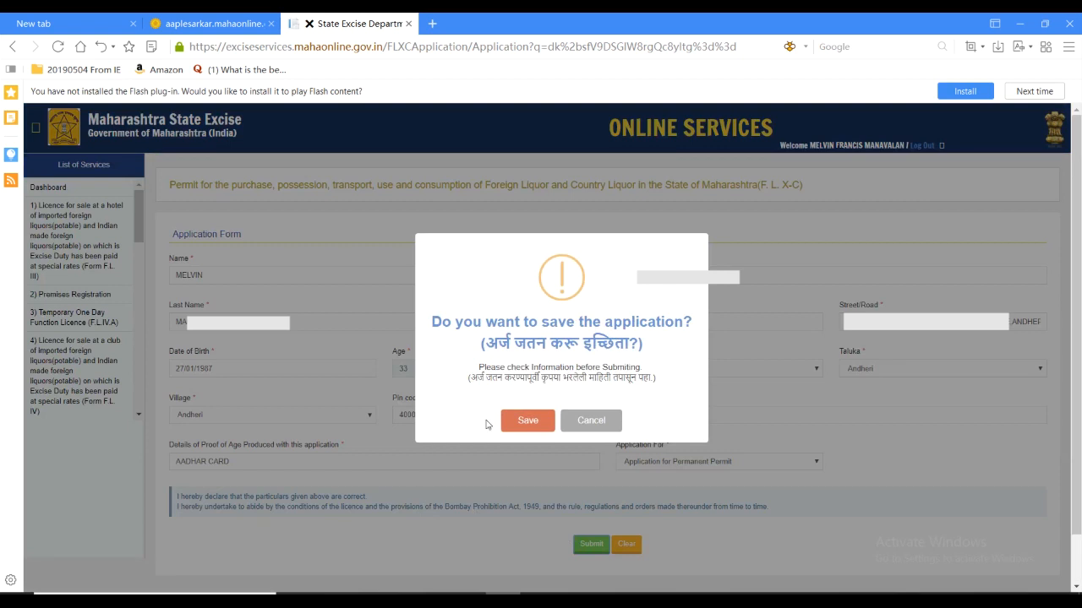
{"action": "left_click", "coordinate": [524, 431]}
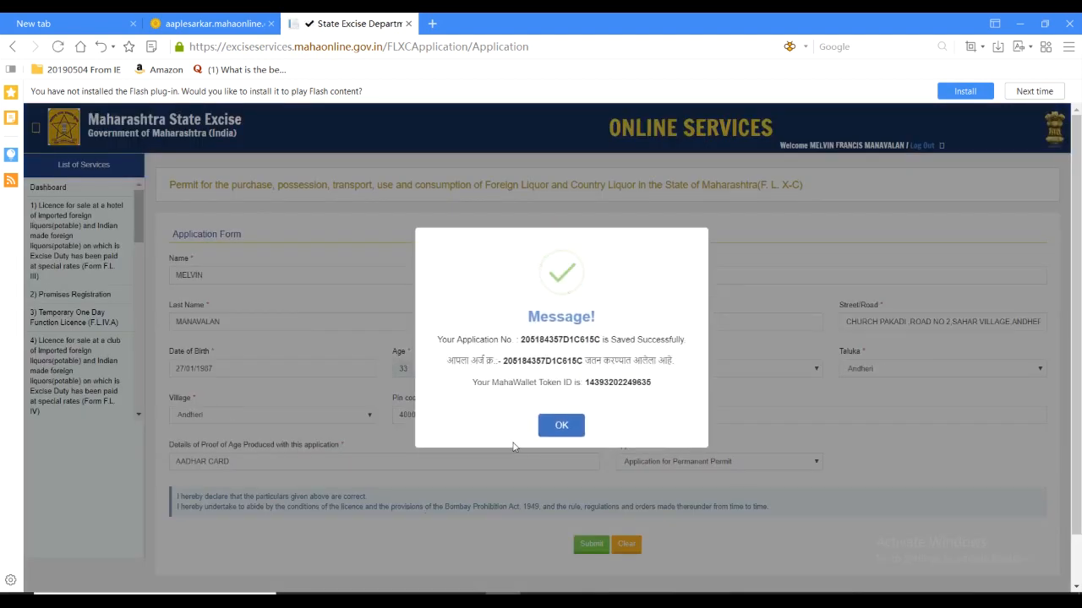
{"action": "left_click", "coordinate": [564, 428]}
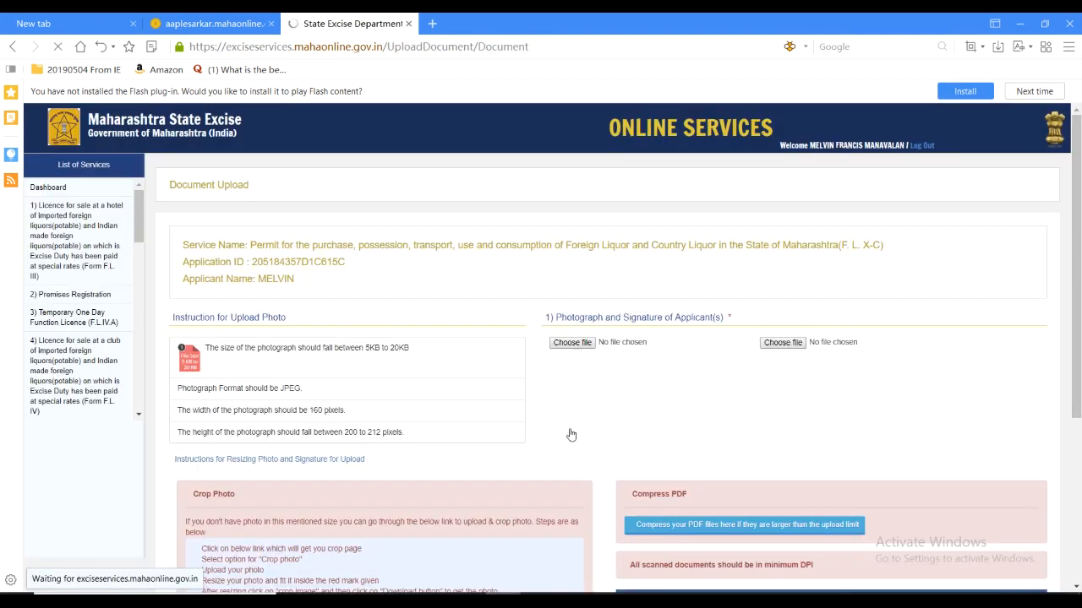
Switch to Pixlr E and create a new blank image 160 px wide and 200 px high
{"action": "scroll", "coordinate": [637, 383], "scroll_direction": "down", "scroll_amount": 2}
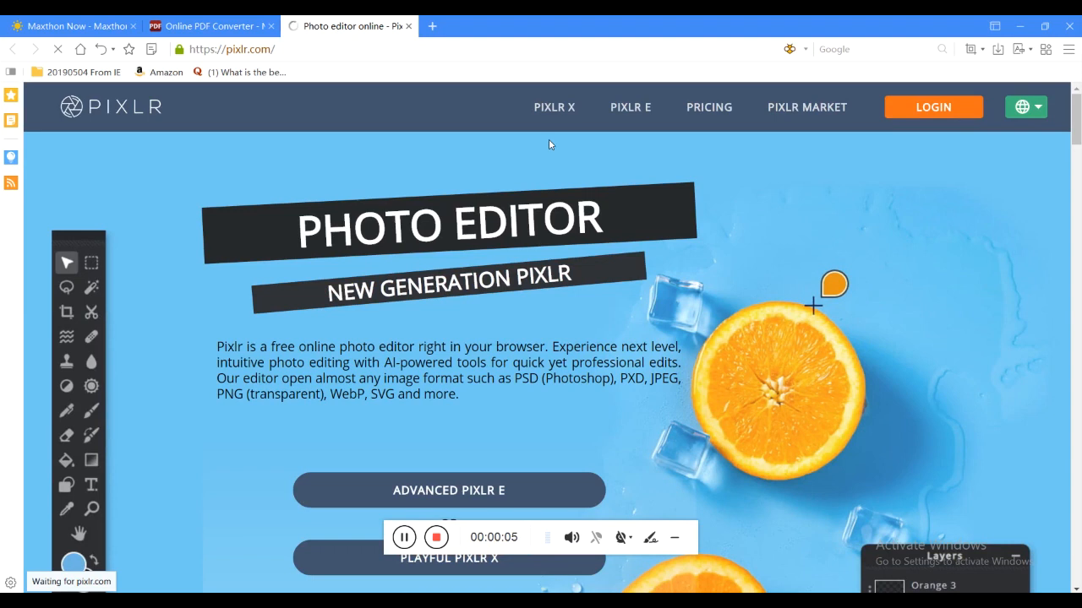
{"action": "left_click", "coordinate": [619, 113]}
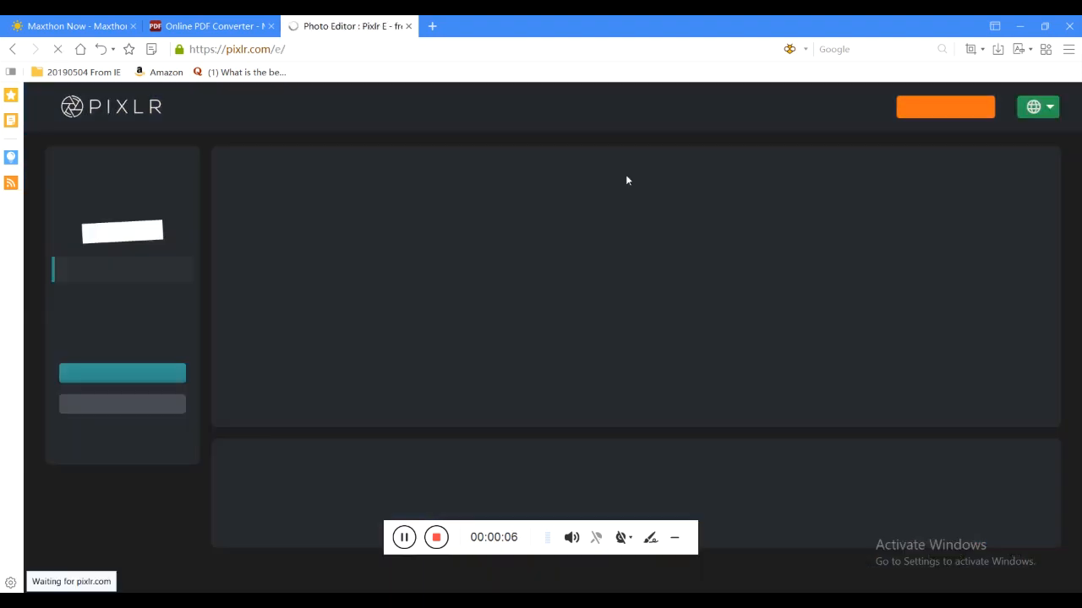
{"action": "left_click", "coordinate": [123, 296]}
{"action": "left_click", "coordinate": [977, 240]}
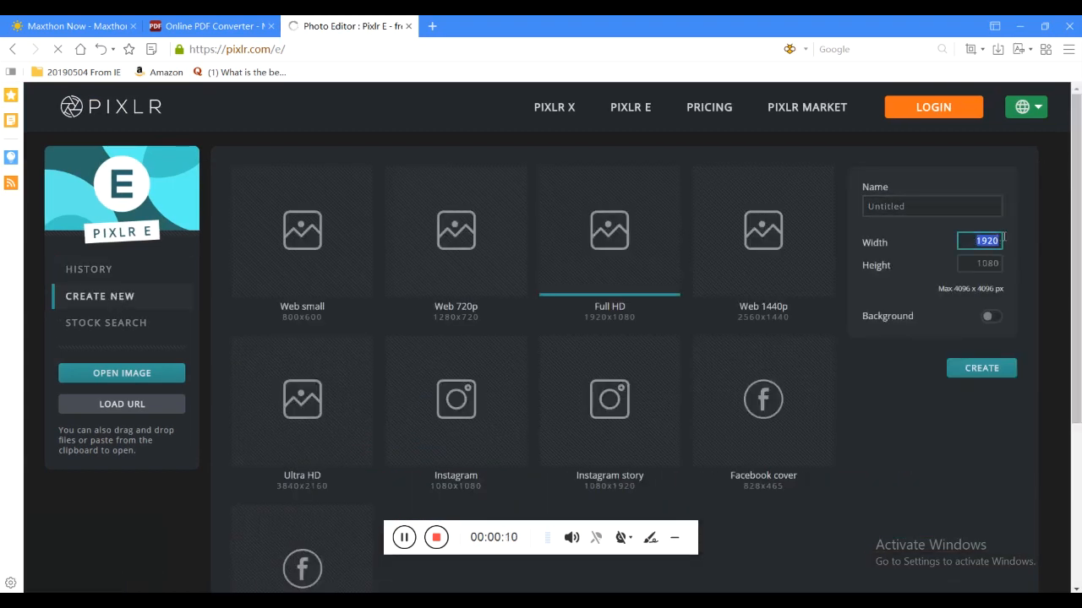
{"action": "type", "text": "160"}
{"action": "key", "text": "Tab"}
{"action": "type", "text": "200"}
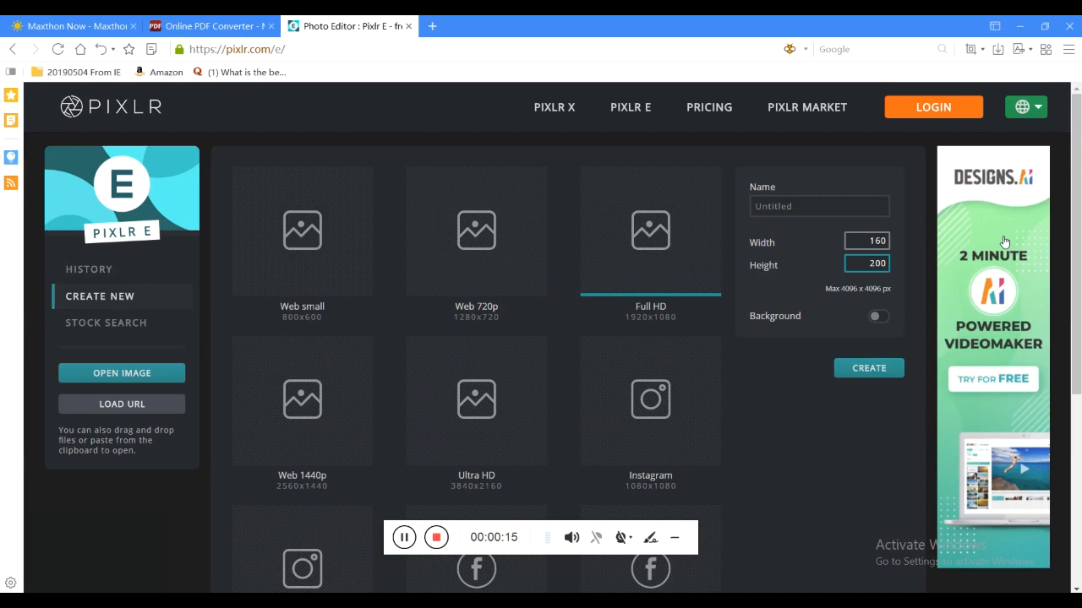
{"action": "left_click", "coordinate": [870, 369]}
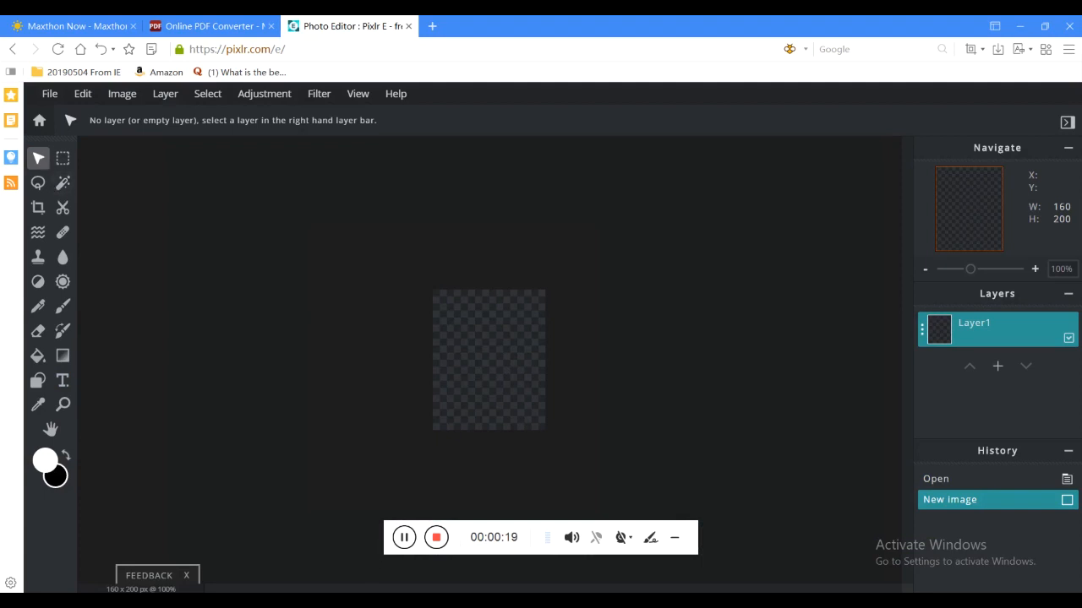
Bring the applicant's photo file into the blank image, adding it as a layer in the current document
{"action": "left_click", "coordinate": [544, 564]}
{"action": "left_click_drag", "start_coordinate": [853, 362], "coordinate": [474, 360]}
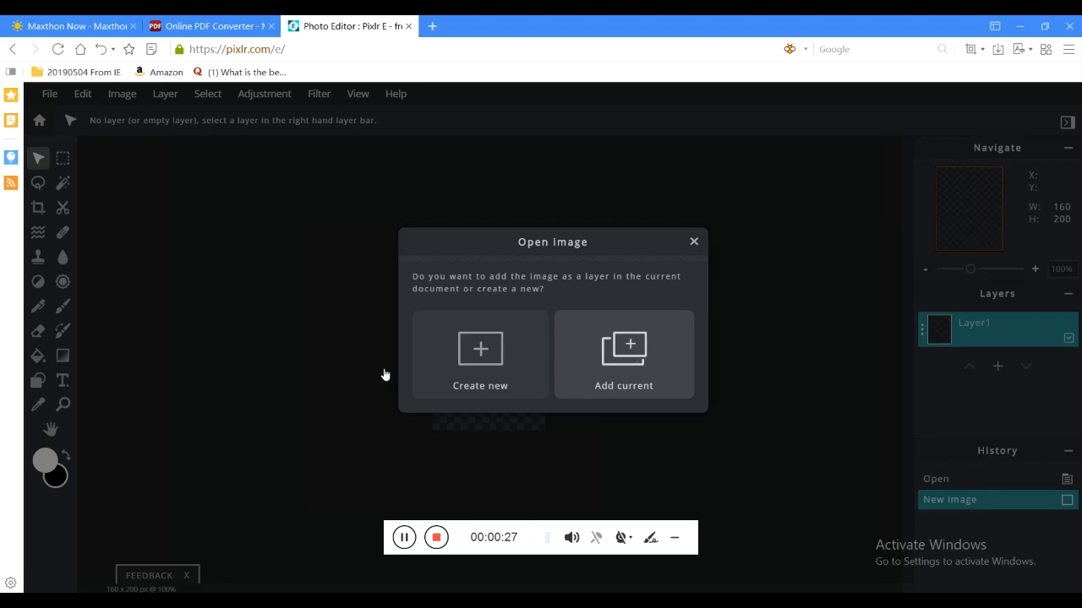
{"action": "left_click", "coordinate": [624, 359]}
Enlarge the photo layer to about 450 × 799 px and position it so the head and shoulders fill the canvas
{"action": "left_click_drag", "start_coordinate": [600, 160], "coordinate": [525, 287]}
{"action": "left_click_drag", "start_coordinate": [517, 325], "coordinate": [572, 328]}
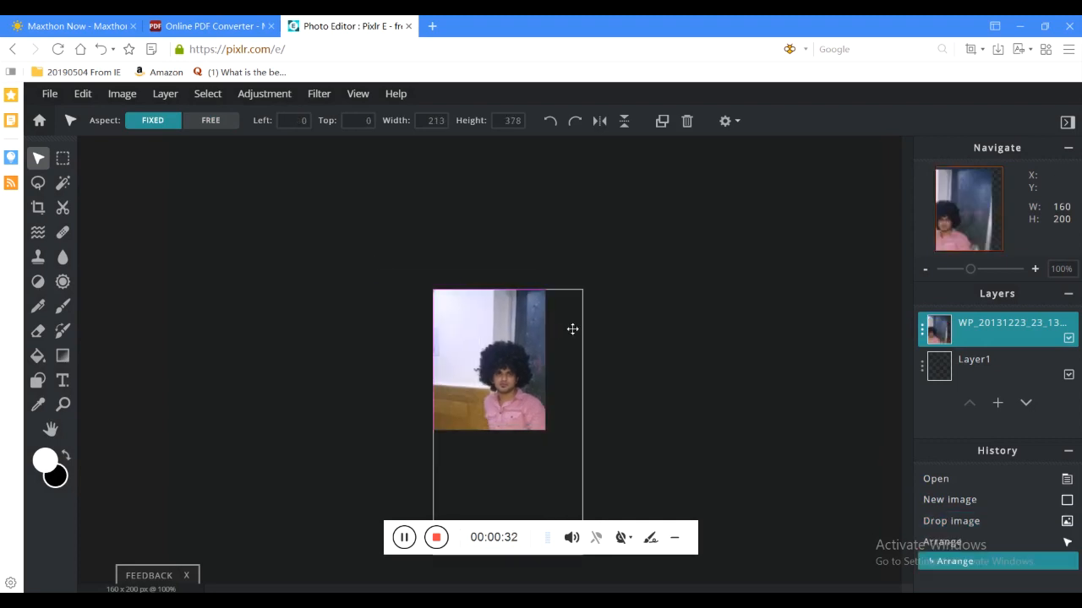
{"action": "left_click_drag", "start_coordinate": [537, 403], "coordinate": [493, 360]}
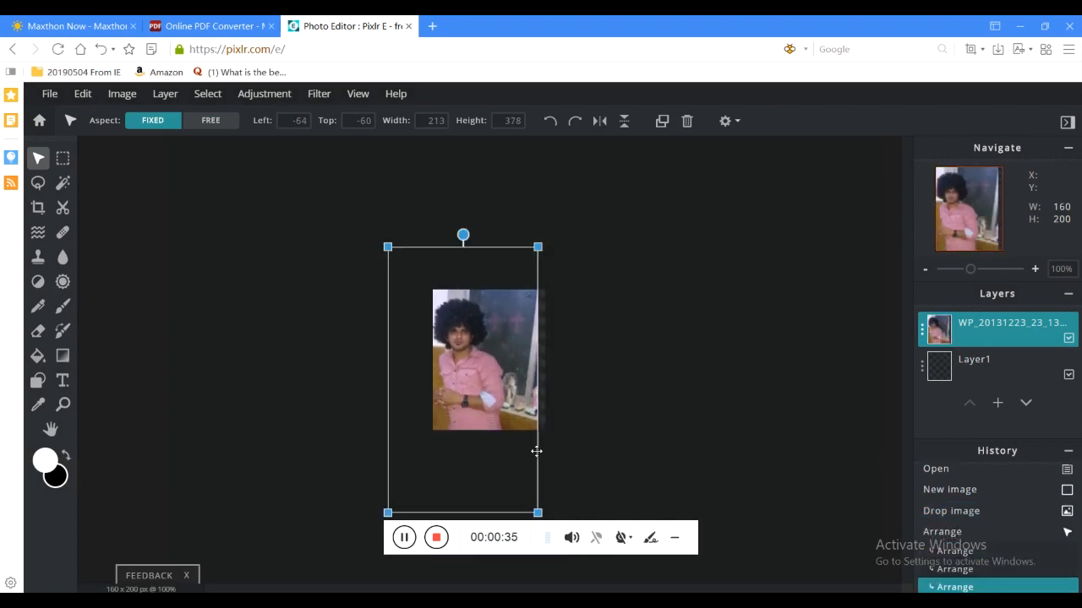
{"action": "left_click_drag", "start_coordinate": [534, 510], "coordinate": [628, 592]}
{"action": "left_click_drag", "start_coordinate": [512, 336], "coordinate": [505, 325]}
{"action": "left_click_drag", "start_coordinate": [612, 231], "coordinate": [640, 188]}
{"action": "left_click_drag", "start_coordinate": [572, 290], "coordinate": [553, 335]}
{"action": "left_click_drag", "start_coordinate": [627, 233], "coordinate": [644, 189]}
{"action": "left_click_drag", "start_coordinate": [565, 295], "coordinate": [559, 298]}
{"action": "left_click_drag", "start_coordinate": [637, 200], "coordinate": [674, 137]}
{"action": "left_click_drag", "start_coordinate": [600, 300], "coordinate": [581, 356]}
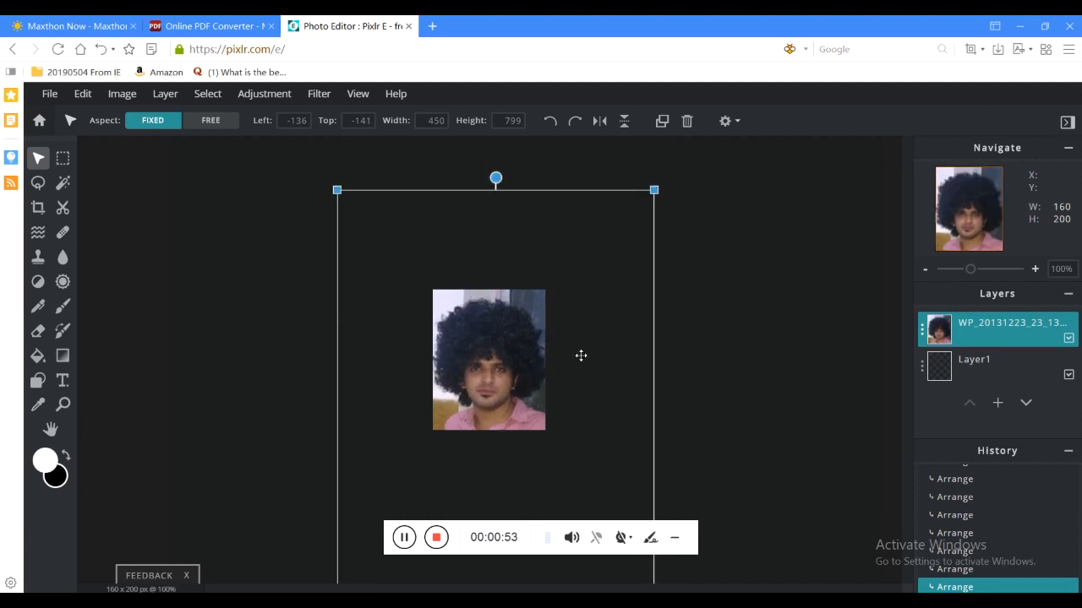
{"action": "left_click", "coordinate": [37, 207]}
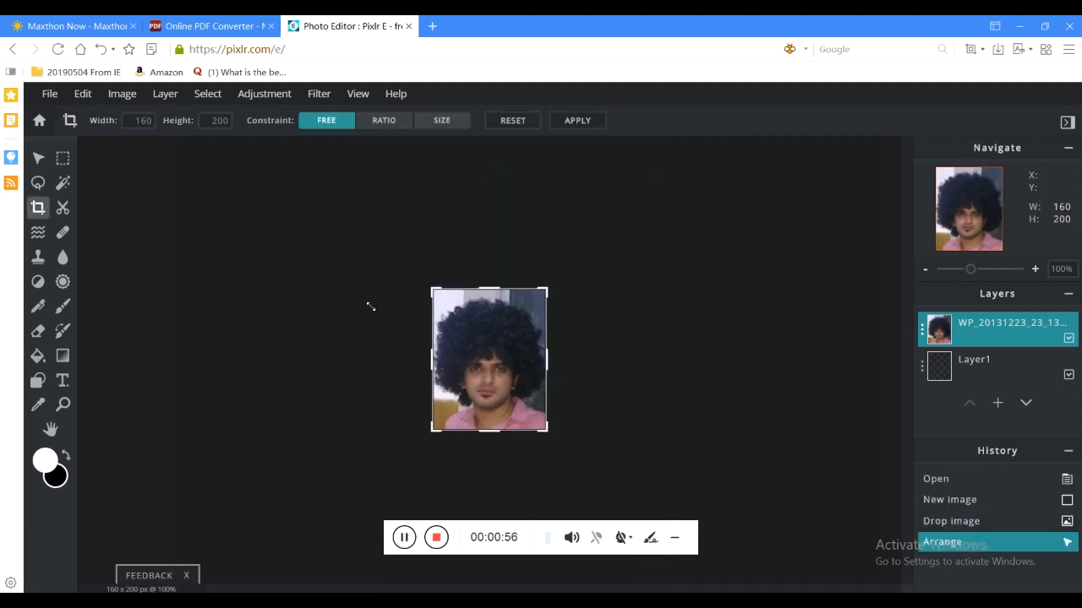
{"action": "key", "text": "v"}
{"action": "left_click", "coordinate": [779, 203]}
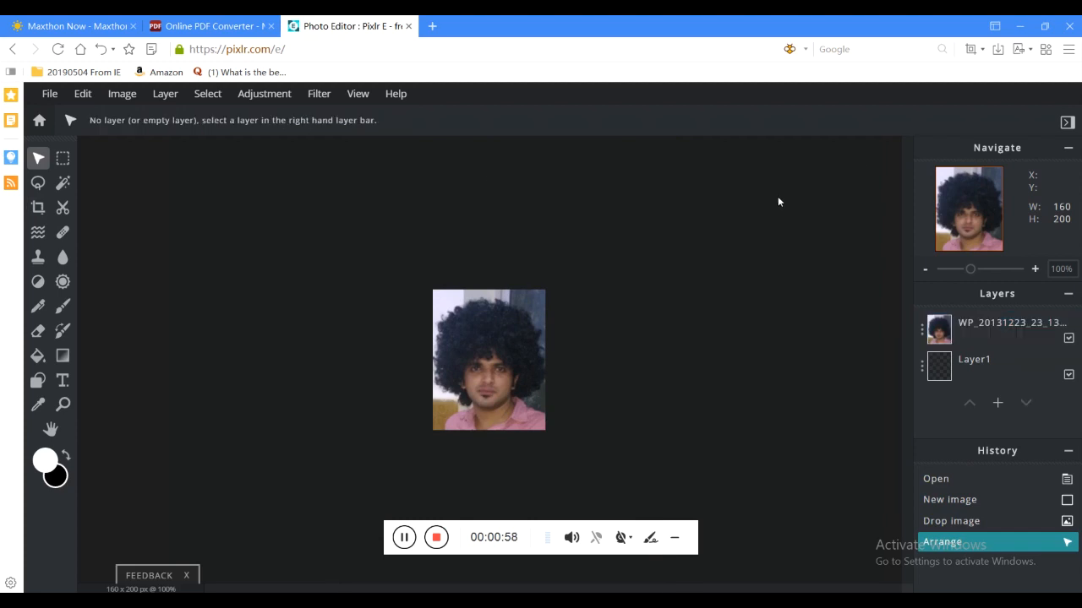
Start saving the edited image as a JPG and set its file name to photo
{"action": "left_click", "coordinate": [50, 94]}
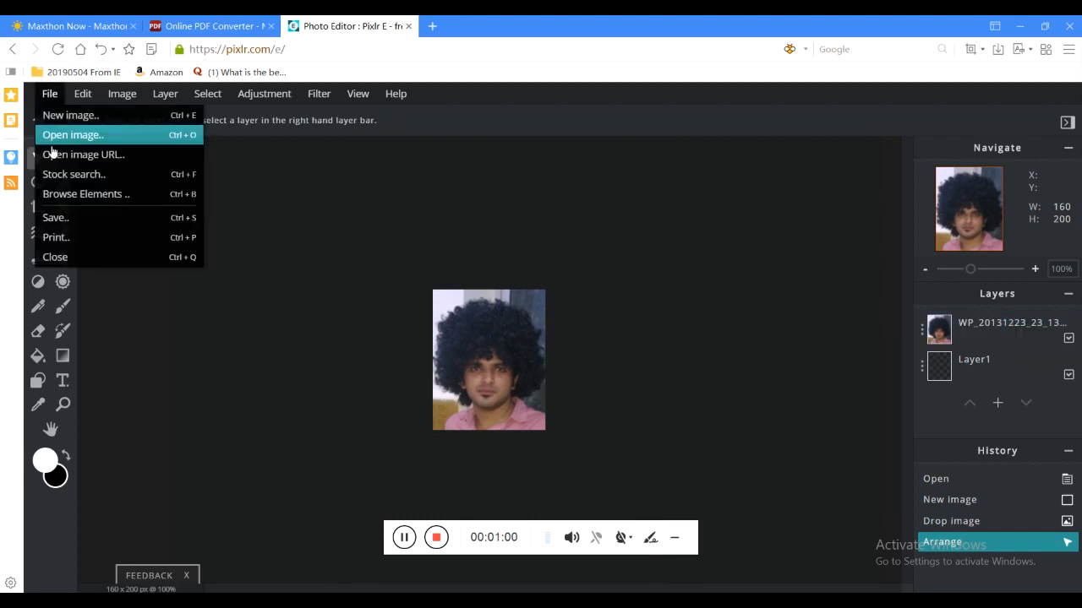
{"action": "left_click", "coordinate": [56, 217]}
{"action": "left_click", "coordinate": [729, 246]}
{"action": "double_click", "coordinate": [577, 243]}
{"action": "type", "text": "PHOTO"}
{"action": "left_click_drag", "start_coordinate": [608, 243], "coordinate": [517, 239]}
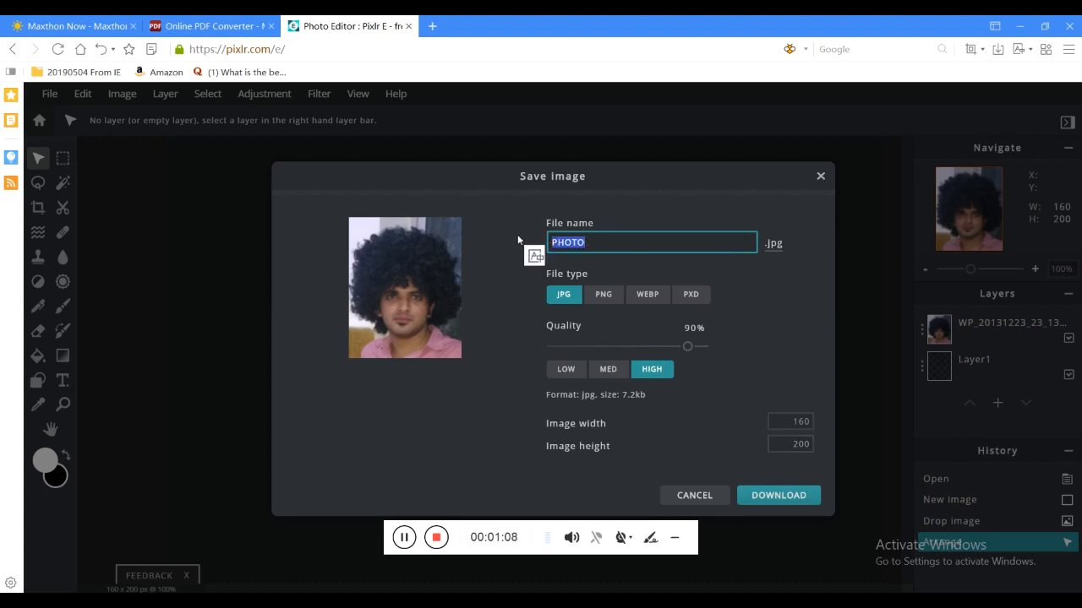
{"action": "key", "text": "BackSpace"}
{"action": "type", "text": "photo"}
Check the image's file size and dimensions and download photo.jpg to F:\GOVT\LIQUIR PERMIT VIDEO\, closing the save dialog
{"action": "left_click_drag", "start_coordinate": [647, 392], "coordinate": [628, 391]}
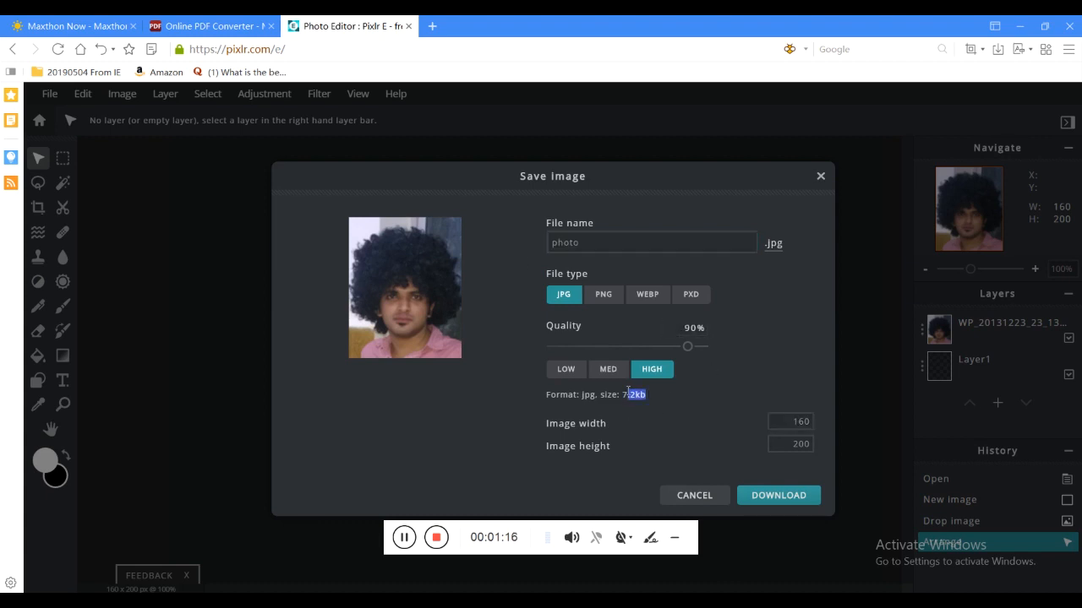
{"action": "left_click", "coordinate": [789, 422]}
{"action": "left_click", "coordinate": [790, 444]}
{"action": "left_click", "coordinate": [778, 495]}
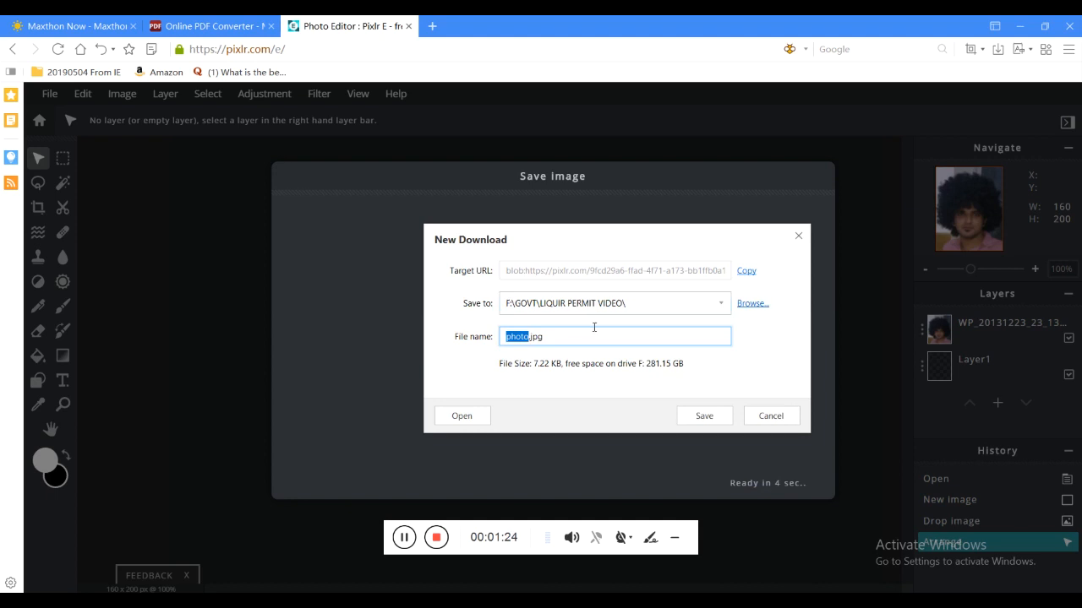
{"action": "left_click", "coordinate": [702, 416]}
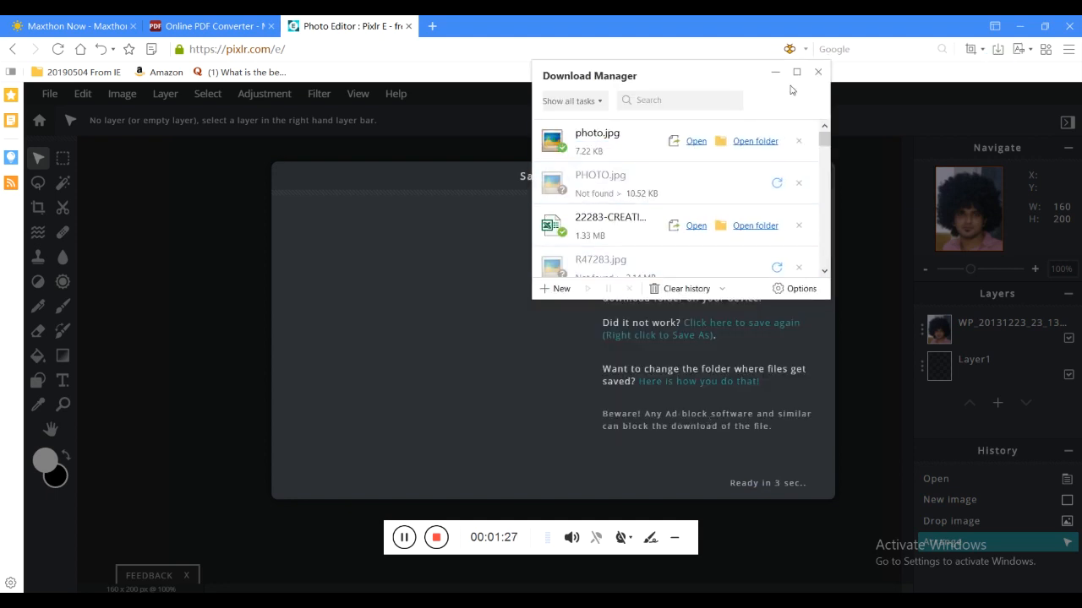
{"action": "left_click", "coordinate": [772, 75]}
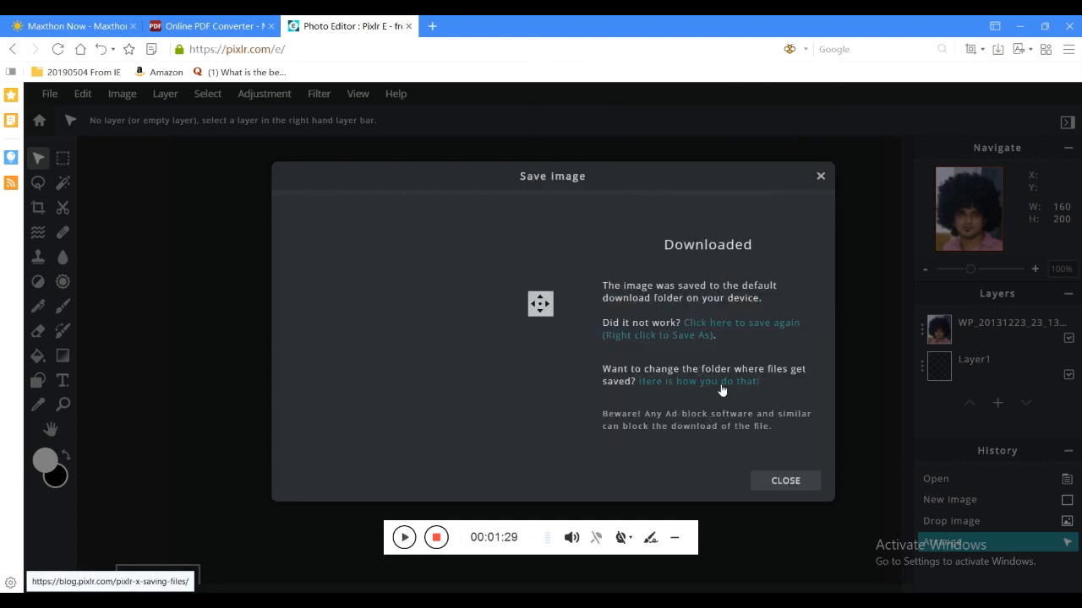
{"action": "left_click", "coordinate": [777, 481]}
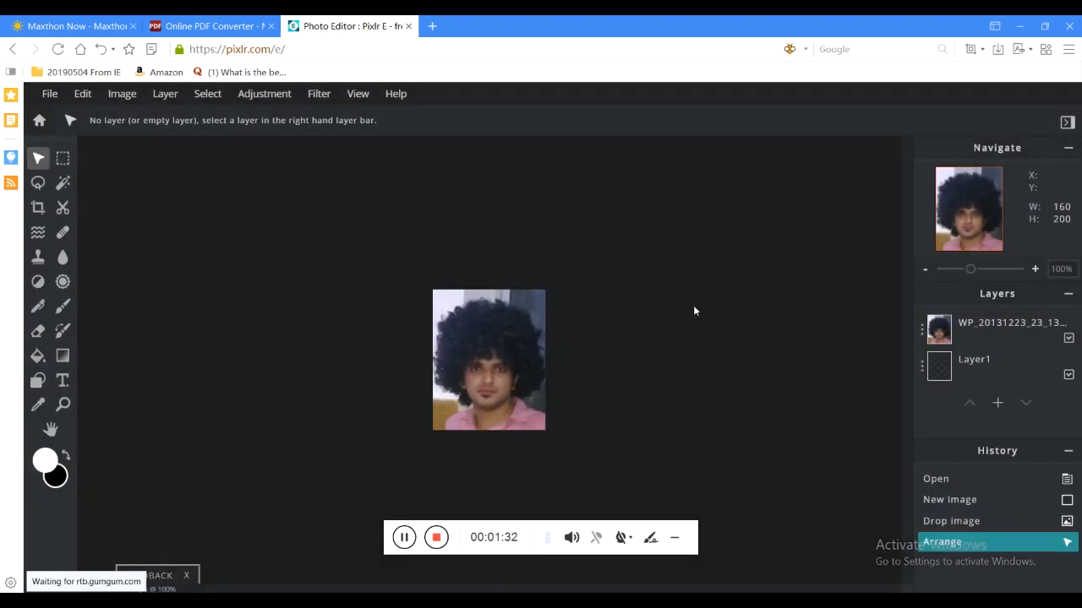
Create a new blank image 256 px wide and 64 px high for the signature
{"action": "left_click", "coordinate": [50, 94]}
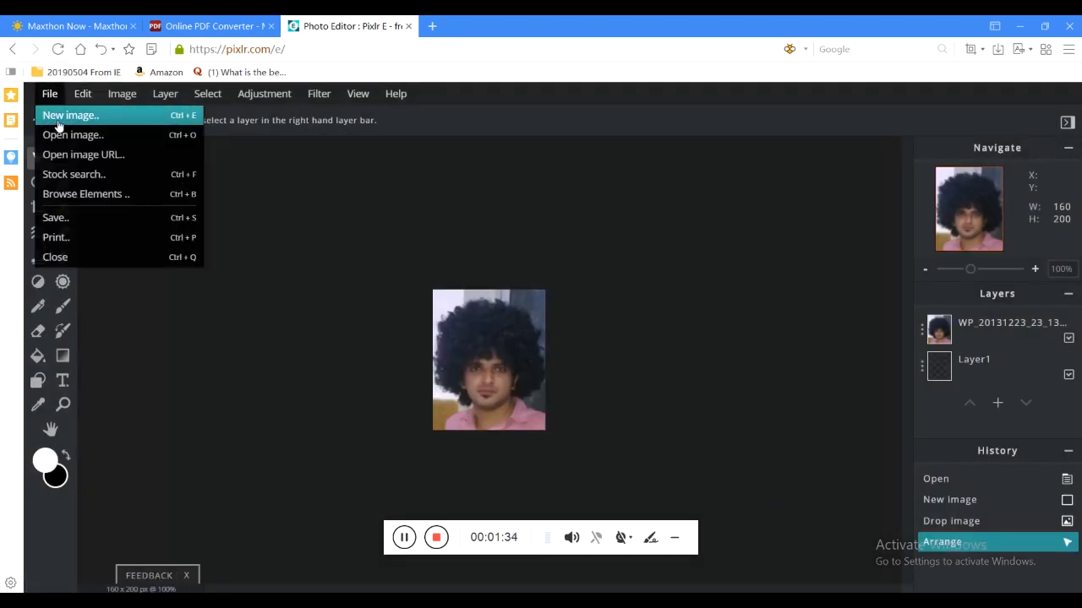
{"action": "left_click", "coordinate": [67, 116]}
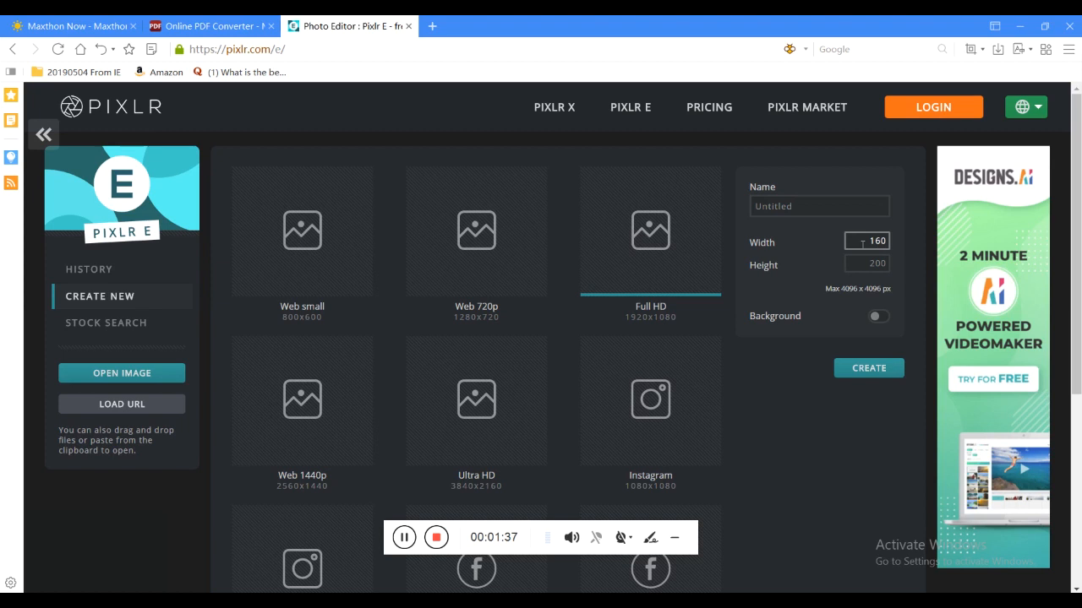
{"action": "type", "text": "256"}
{"action": "key", "text": "Tab"}
{"action": "type", "text": "64"}
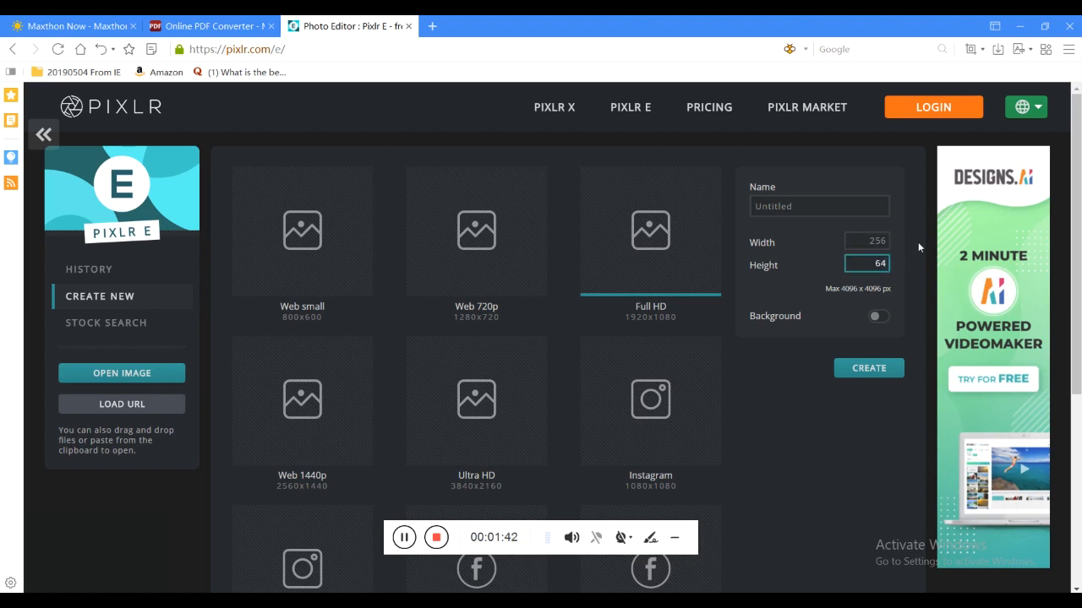
{"action": "left_click", "coordinate": [885, 372]}
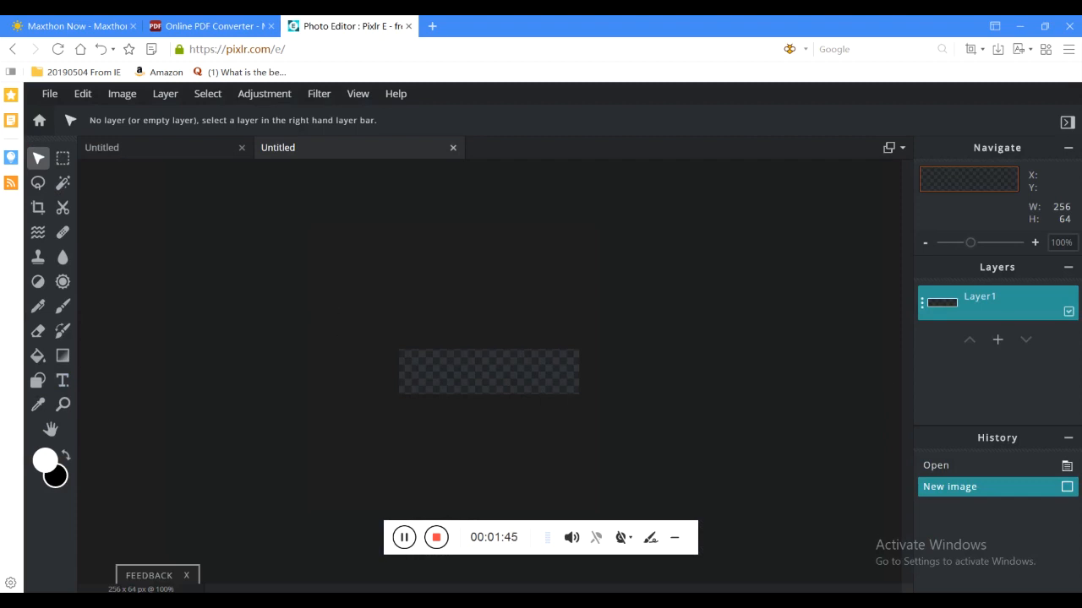
Bring the signanto file from the GOVT folder into the blank image, adding it as a layer in the current document
{"action": "mouse_move", "coordinate": [367, 606]}
{"action": "left_click", "coordinate": [662, 568]}
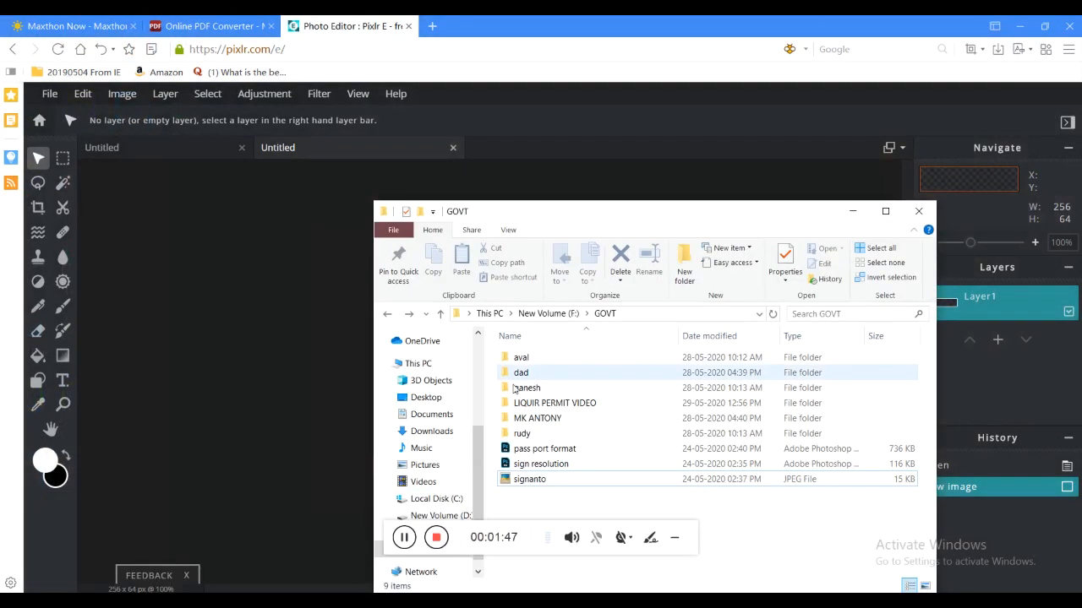
{"action": "left_click_drag", "start_coordinate": [574, 215], "coordinate": [851, 203]}
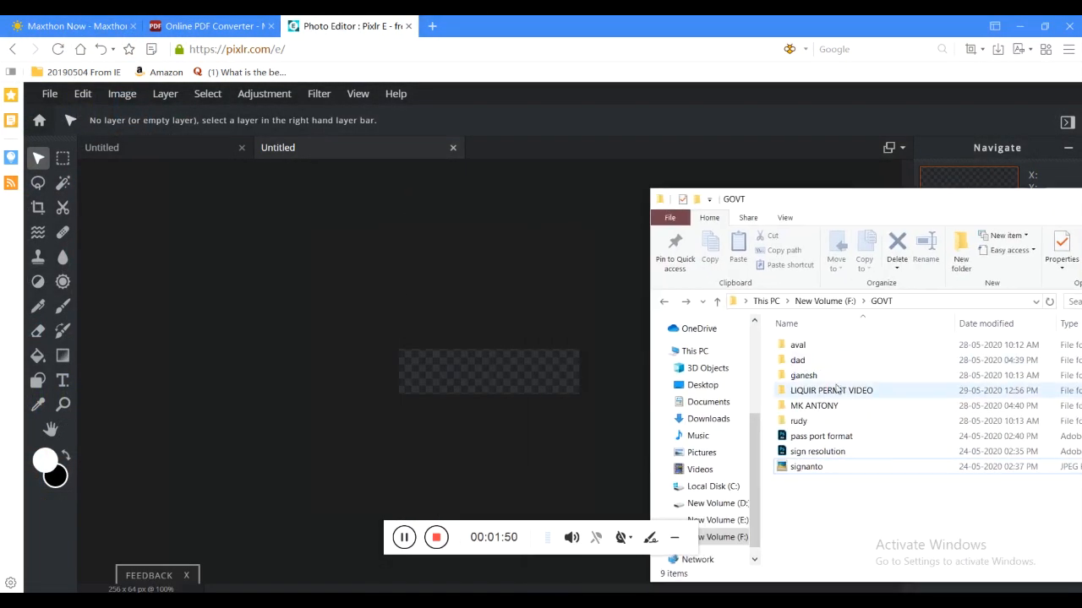
{"action": "left_click_drag", "start_coordinate": [807, 466], "coordinate": [524, 385]}
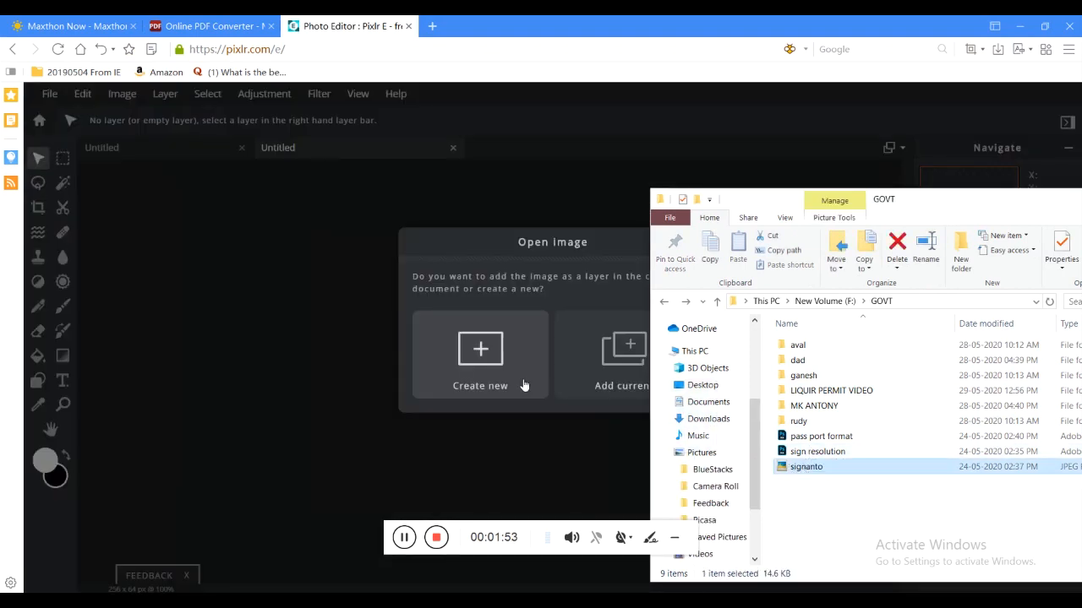
{"action": "left_click_drag", "start_coordinate": [837, 199], "coordinate": [734, 211]}
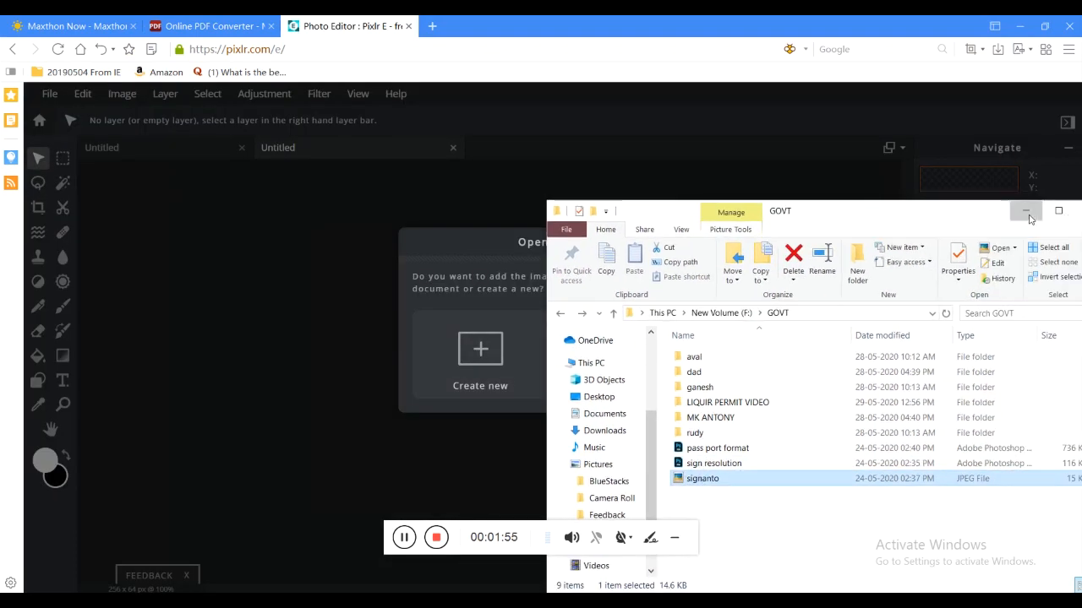
{"action": "left_click", "coordinate": [1028, 215]}
{"action": "left_click", "coordinate": [626, 350]}
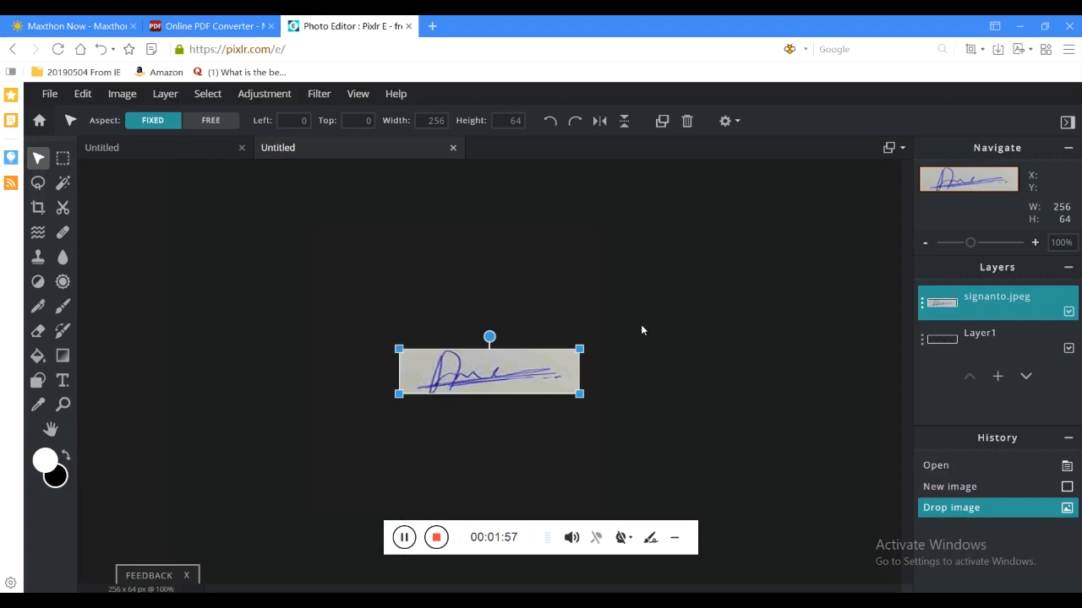
{"action": "left_click", "coordinate": [602, 414]}
{"action": "left_click", "coordinate": [37, 207]}
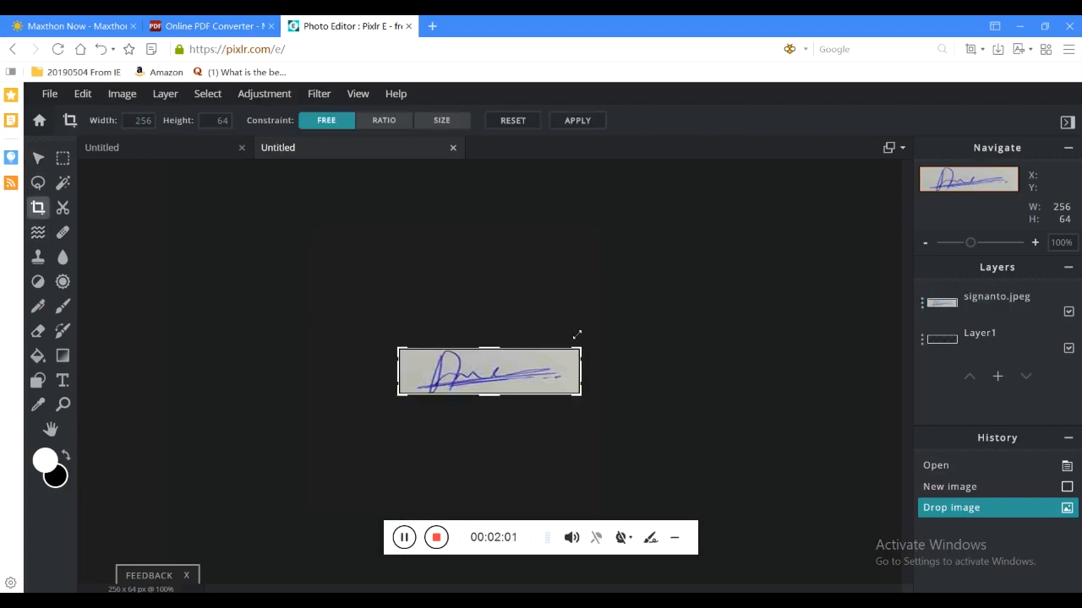
{"action": "key", "text": "v"}
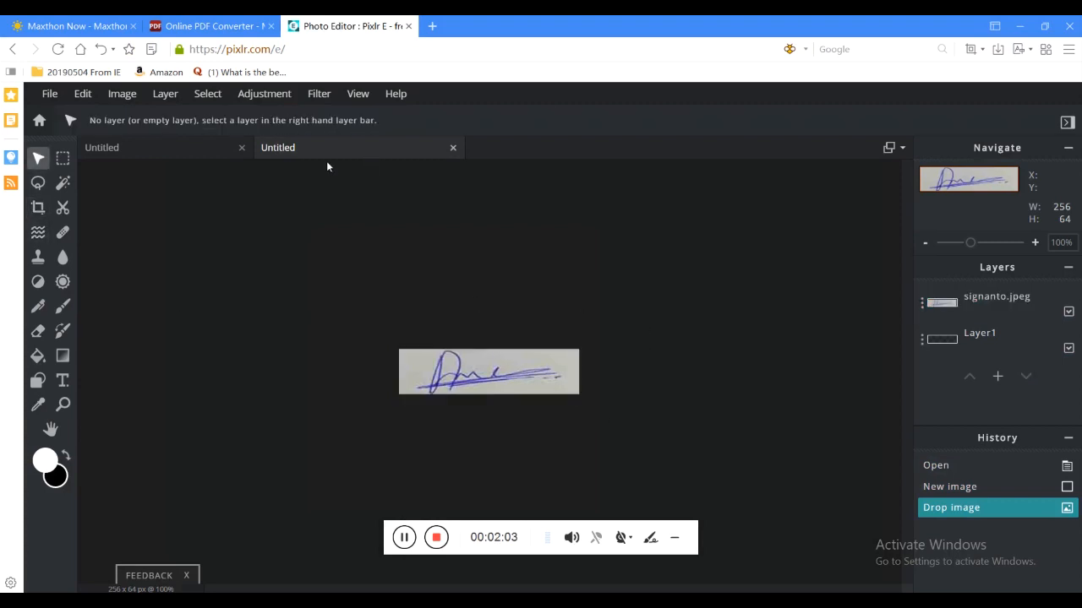
Start saving the signature image as a JPG and set its file name to signpix
{"action": "left_click", "coordinate": [49, 94]}
{"action": "left_click", "coordinate": [54, 214]}
{"action": "left_click", "coordinate": [622, 242]}
{"action": "left_click_drag", "start_coordinate": [623, 242], "coordinate": [530, 238]}
{"action": "type", "text": "sig"}
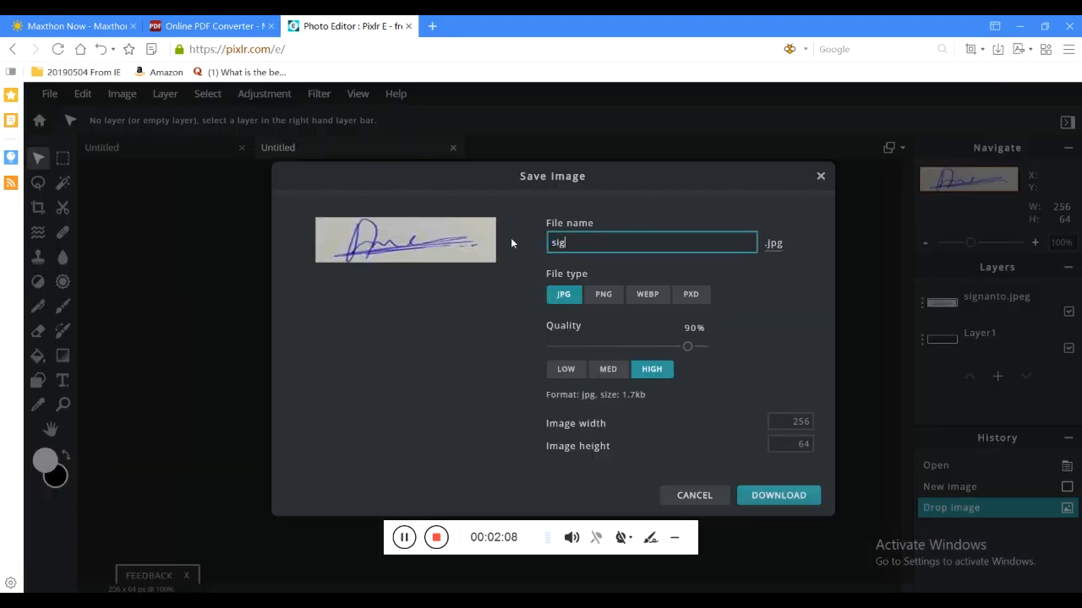
{"action": "type", "text": "n pd"}
{"action": "key", "text": "BackSpace"}
{"action": "key", "text": "BackSpace"}
{"action": "key", "text": "BackSpace"}
{"action": "type", "text": "pp"}
{"action": "key", "text": "BackSpace"}
{"action": "type", "text": "ix"}
Check the signature image's file size and download signpix.jpg
{"action": "left_click_drag", "start_coordinate": [641, 395], "coordinate": [623, 395]}
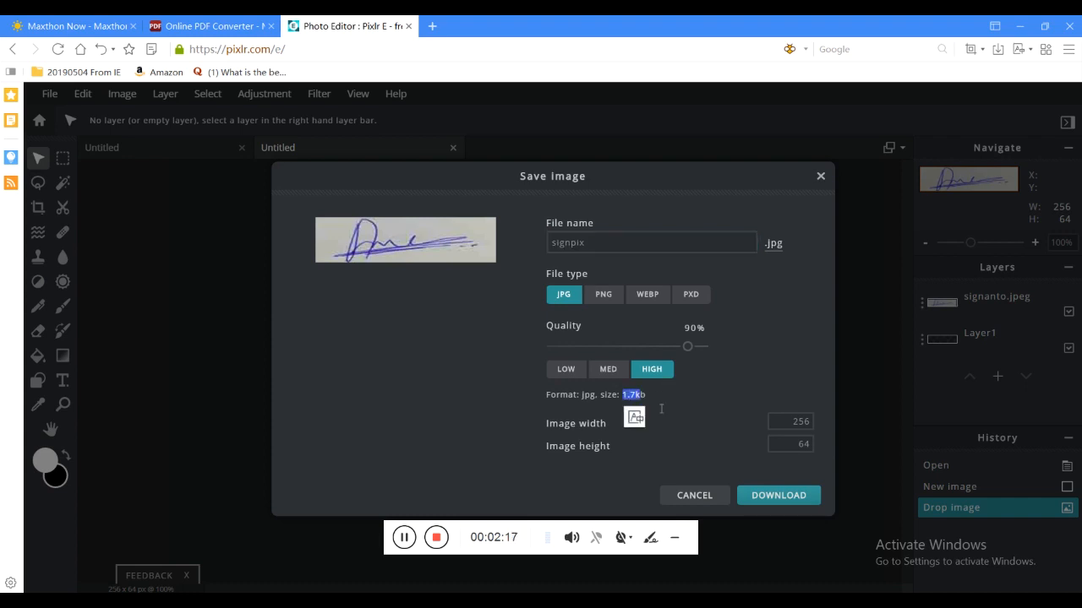
{"action": "left_click", "coordinate": [799, 501]}
{"action": "left_click", "coordinate": [686, 417]}
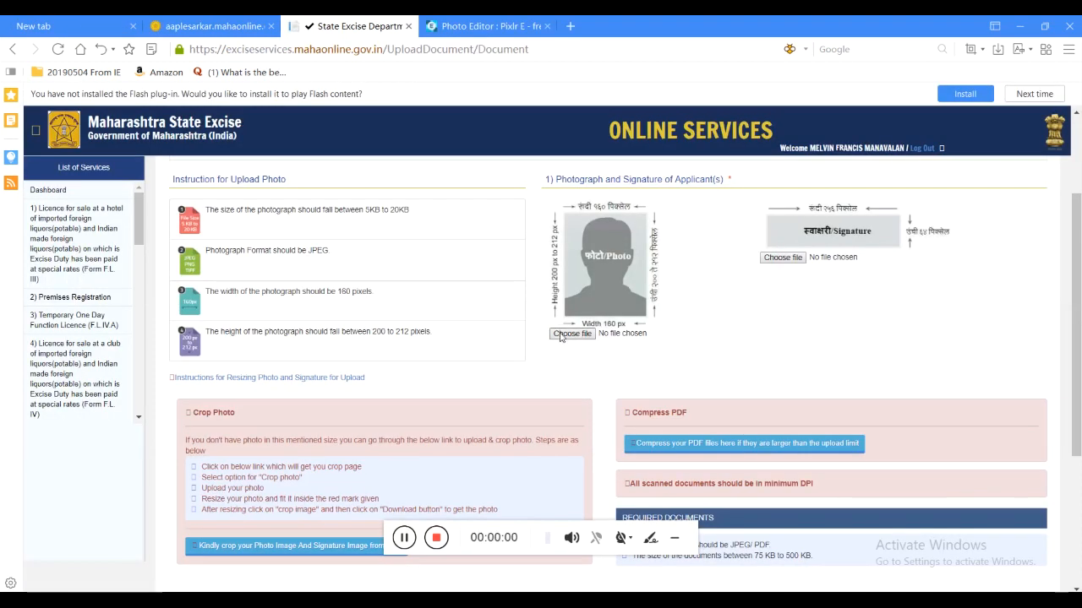
On the State Excise document upload page, attach photo.jpg as the applicant's photograph and signanto as the signature
{"action": "left_click", "coordinate": [592, 340]}
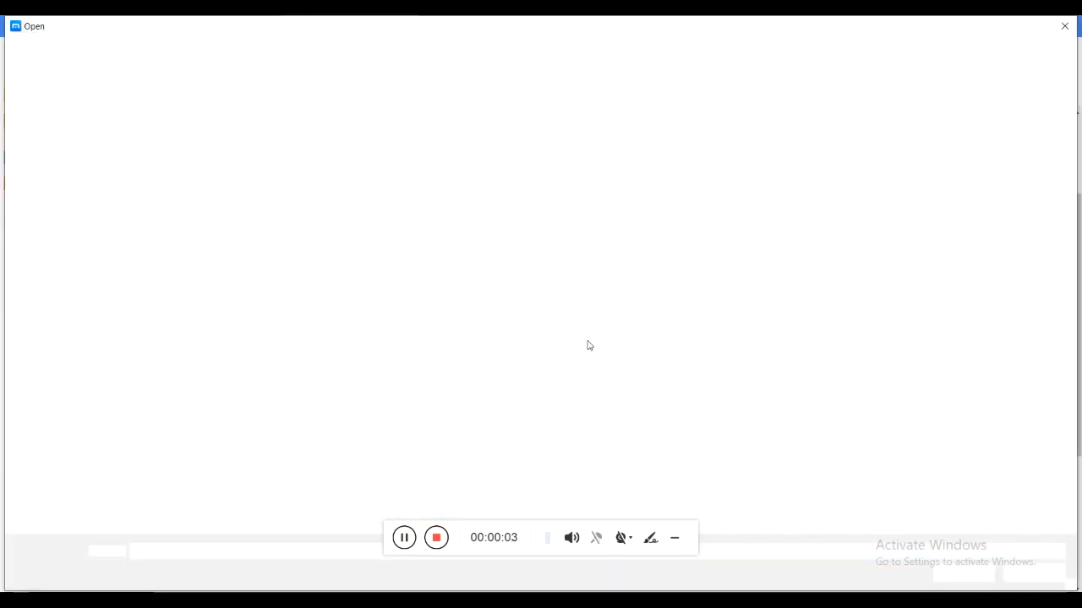
{"action": "left_click", "coordinate": [358, 132]}
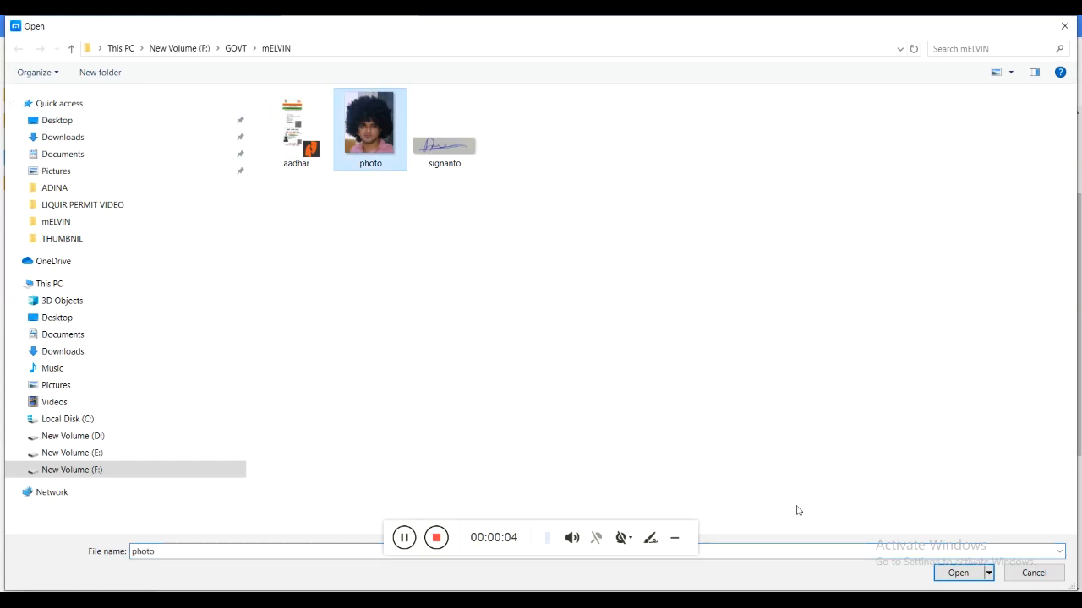
{"action": "left_click", "coordinate": [958, 573]}
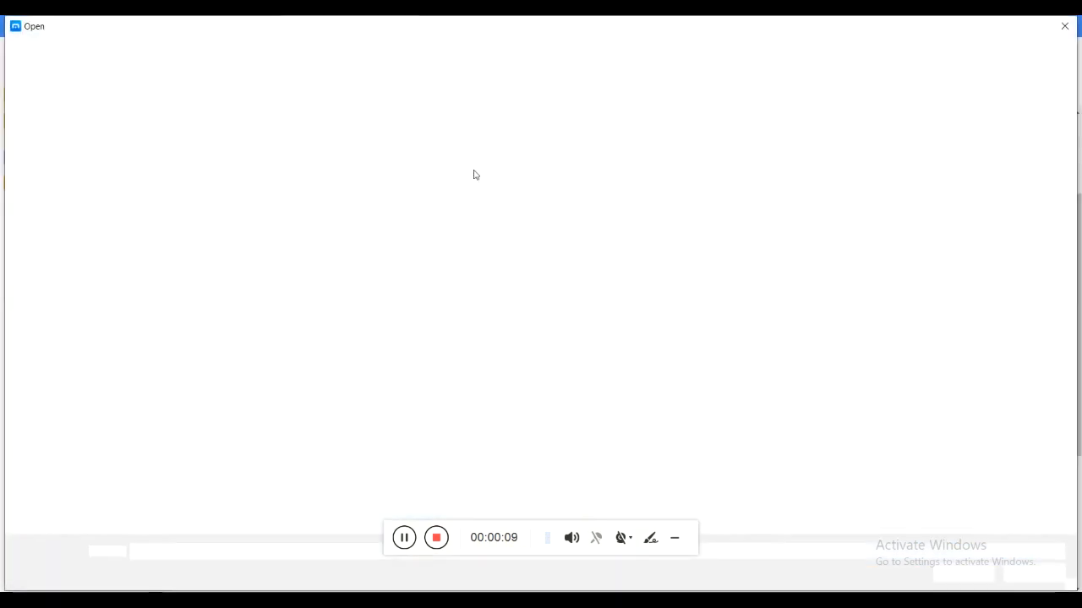
{"action": "left_click", "coordinate": [445, 158]}
{"action": "left_click", "coordinate": [957, 573]}
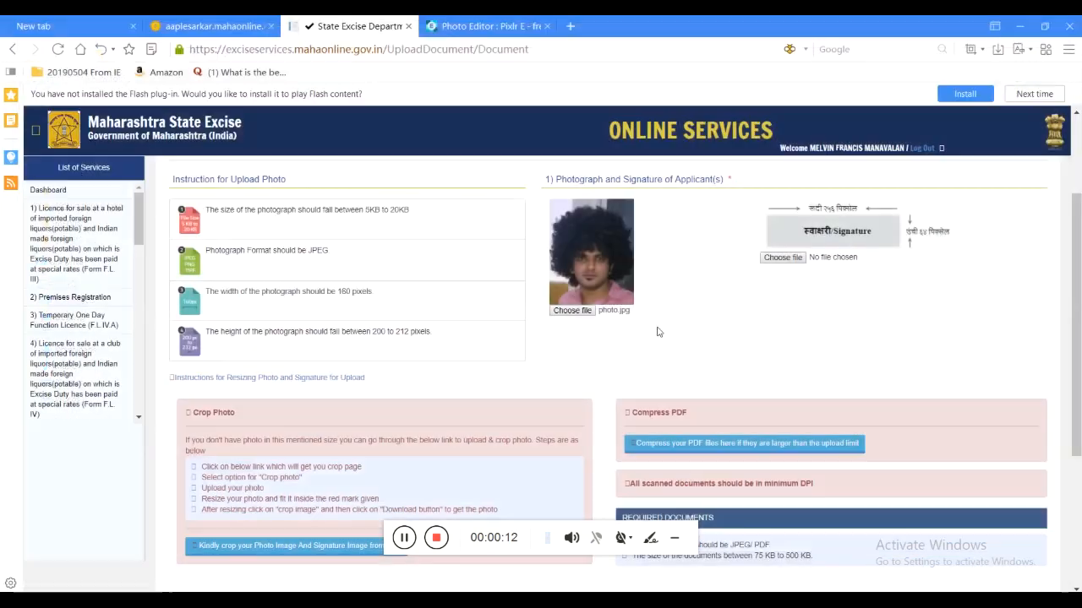
Check the allowed document size, choose Aadhar Card as the applicant's identity proof and attach aadhar.pdf
{"action": "scroll", "coordinate": [660, 280], "scroll_direction": "down", "scroll_amount": 1}
{"action": "scroll", "coordinate": [693, 347], "scroll_direction": "down", "scroll_amount": 2}
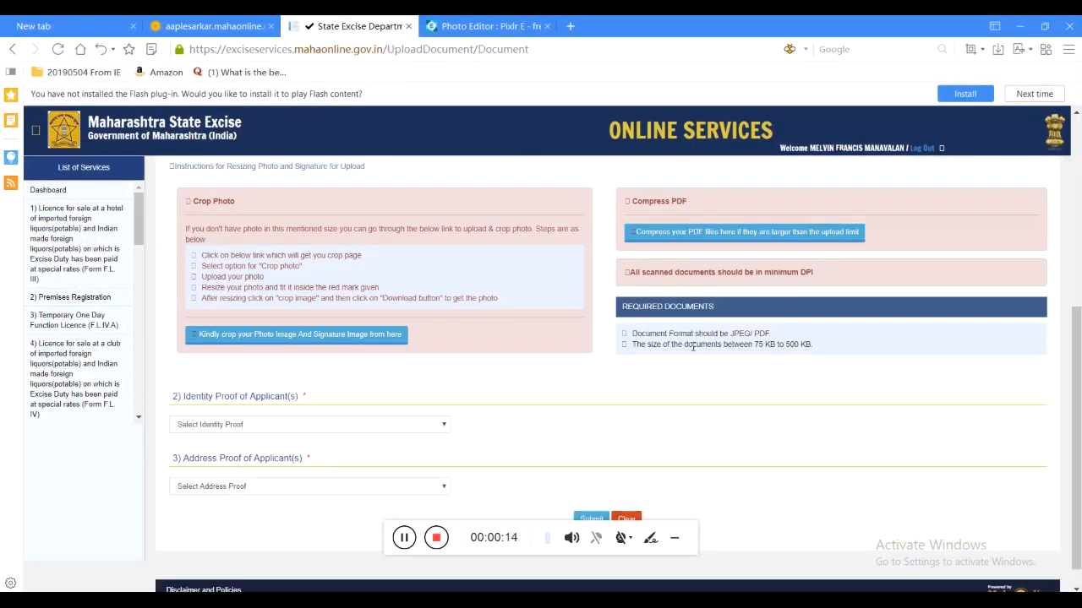
{"action": "left_click_drag", "start_coordinate": [812, 345], "coordinate": [761, 347]}
{"action": "left_click", "coordinate": [355, 430]}
{"action": "left_click", "coordinate": [247, 450]}
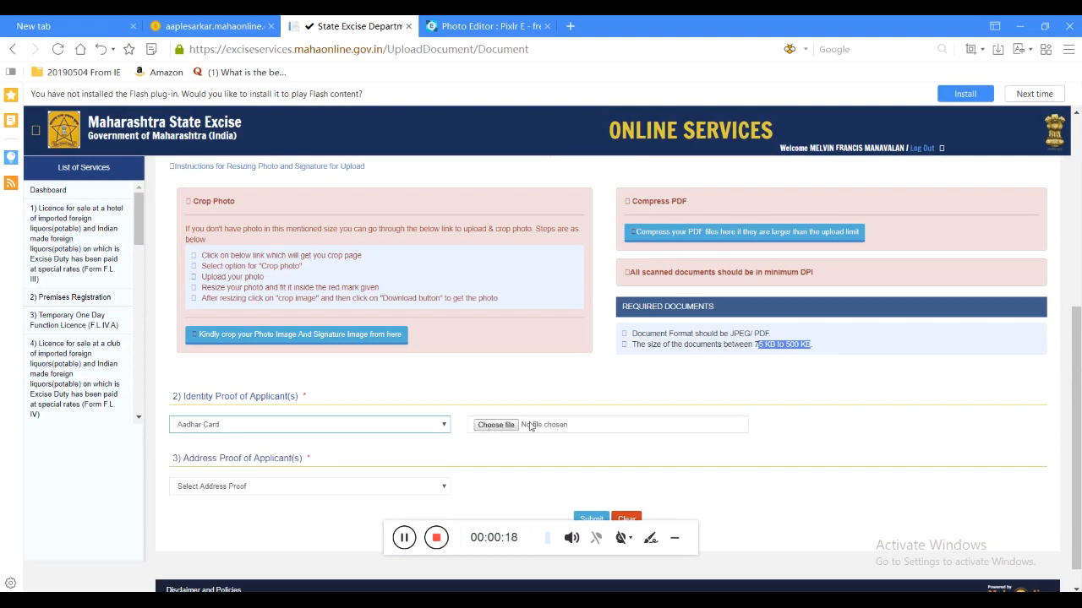
{"action": "left_click", "coordinate": [516, 426]}
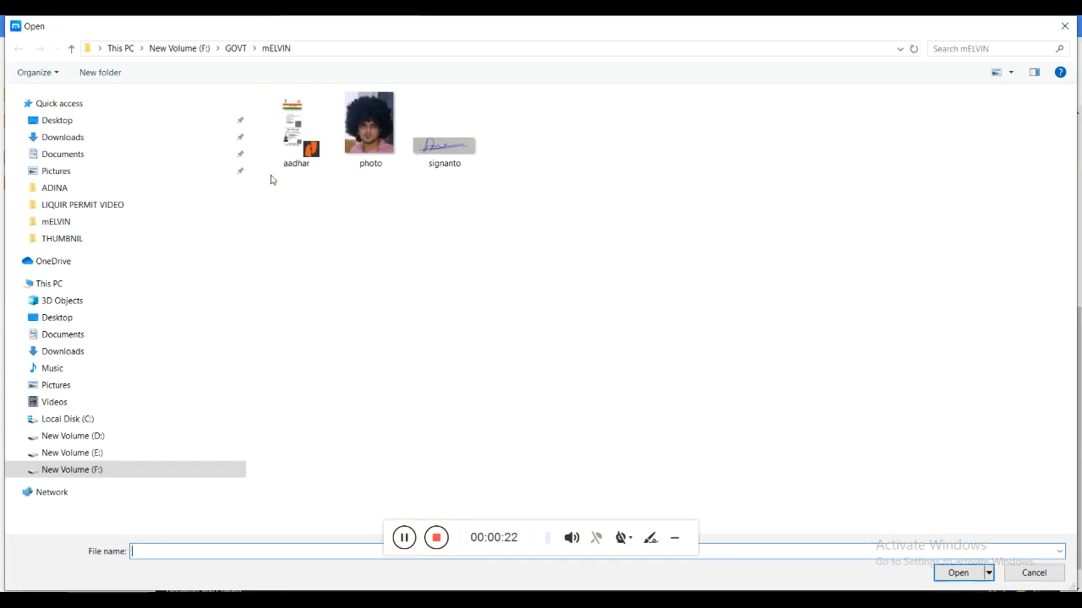
{"action": "left_click", "coordinate": [294, 133]}
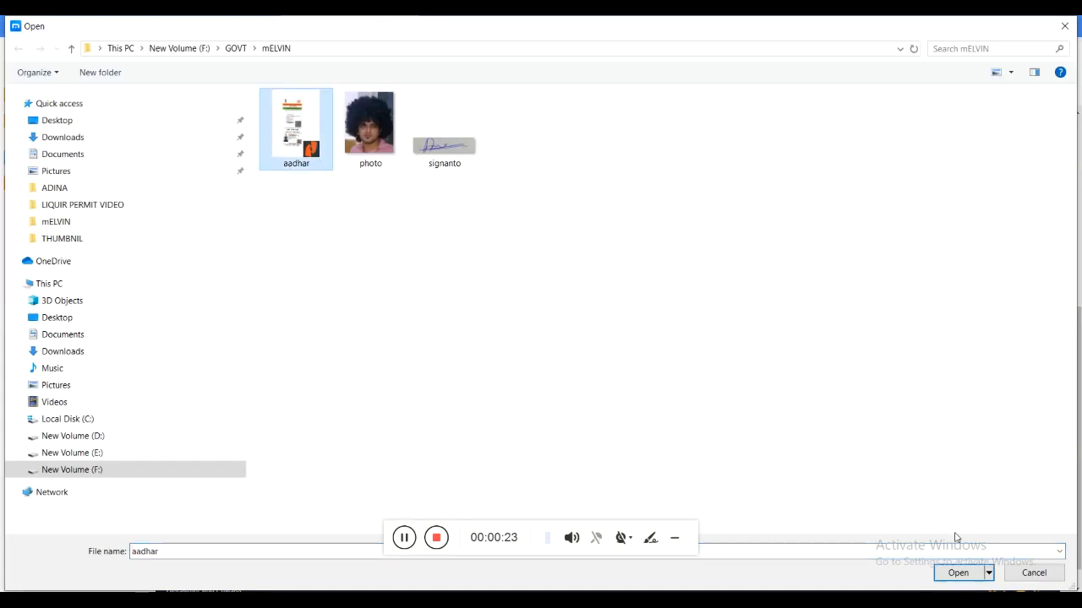
{"action": "left_click", "coordinate": [958, 573]}
Choose Aadhar Card as the applicant's address proof, check the aadhar file's properties and attach that file
{"action": "scroll", "coordinate": [381, 453], "scroll_direction": "down", "scroll_amount": 1}
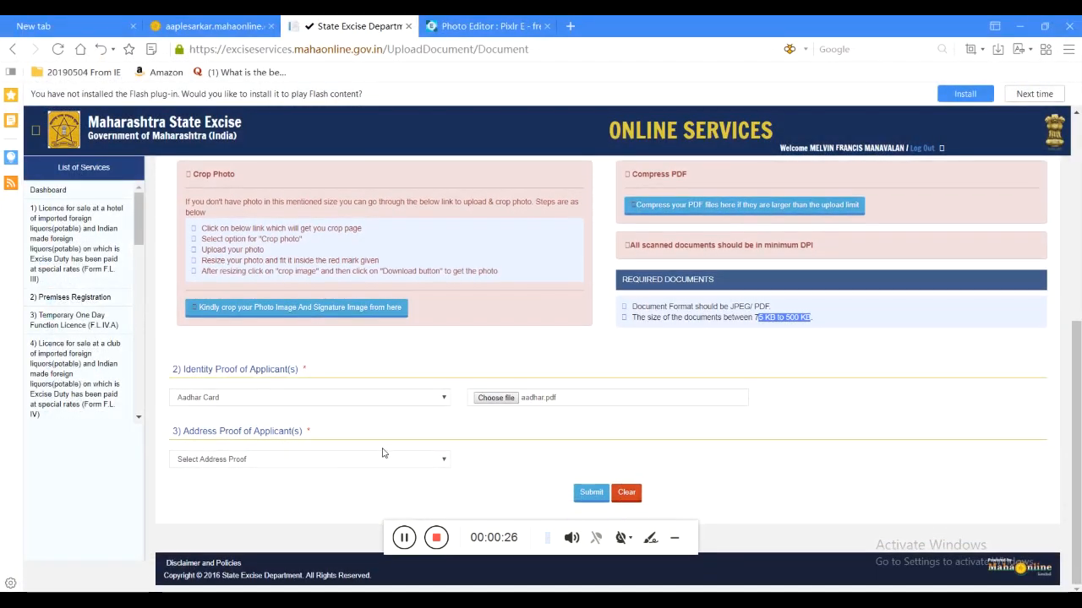
{"action": "left_click", "coordinate": [389, 465]}
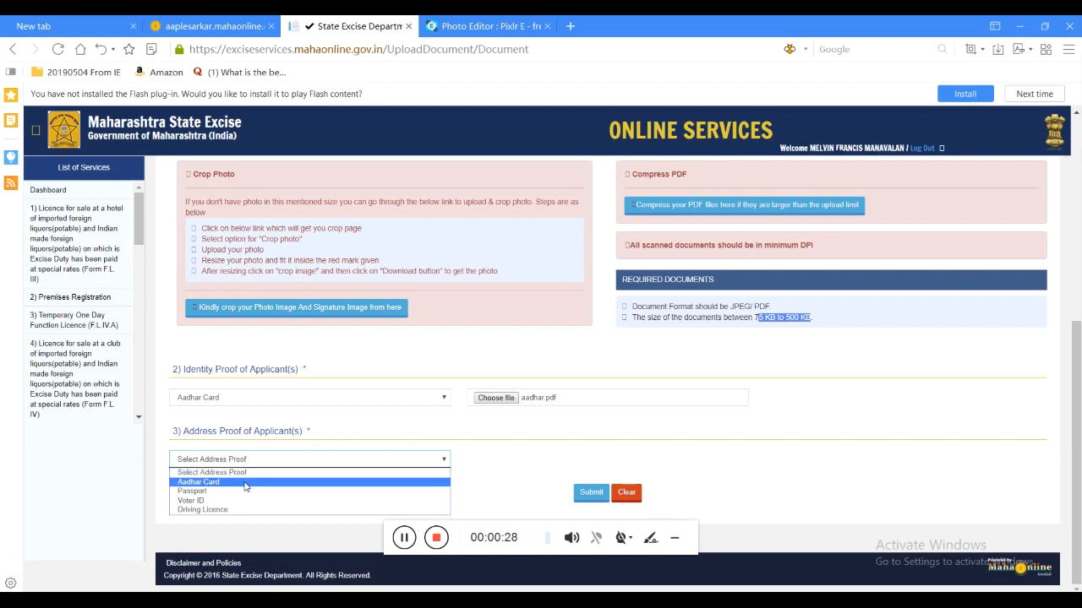
{"action": "left_click", "coordinate": [245, 481]}
{"action": "left_click", "coordinate": [497, 464]}
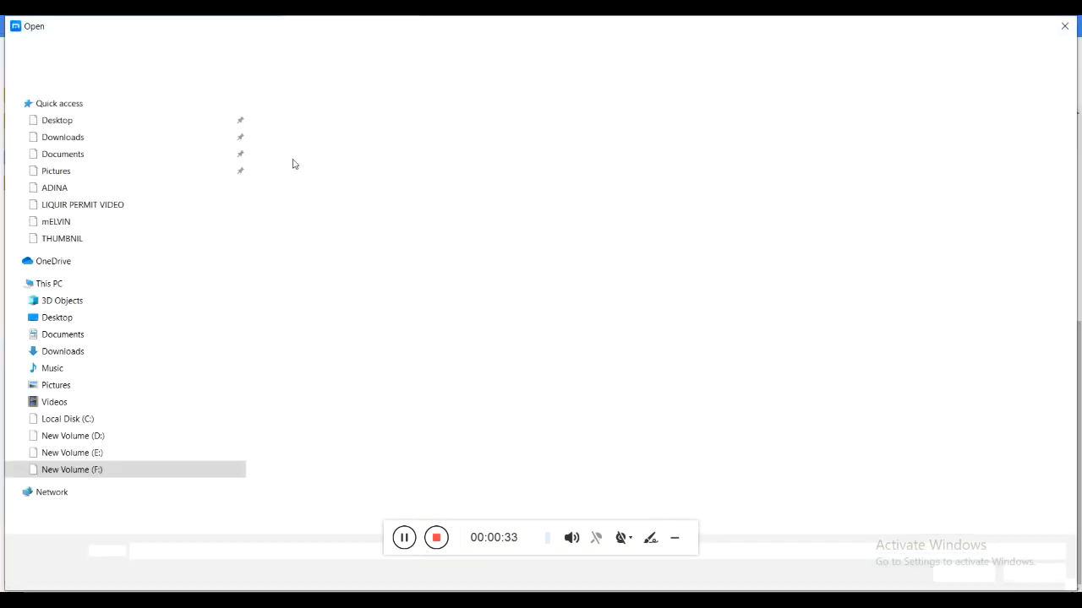
{"action": "left_click", "coordinate": [292, 163]}
{"action": "right_click", "coordinate": [301, 151]}
{"action": "left_click", "coordinate": [346, 512]}
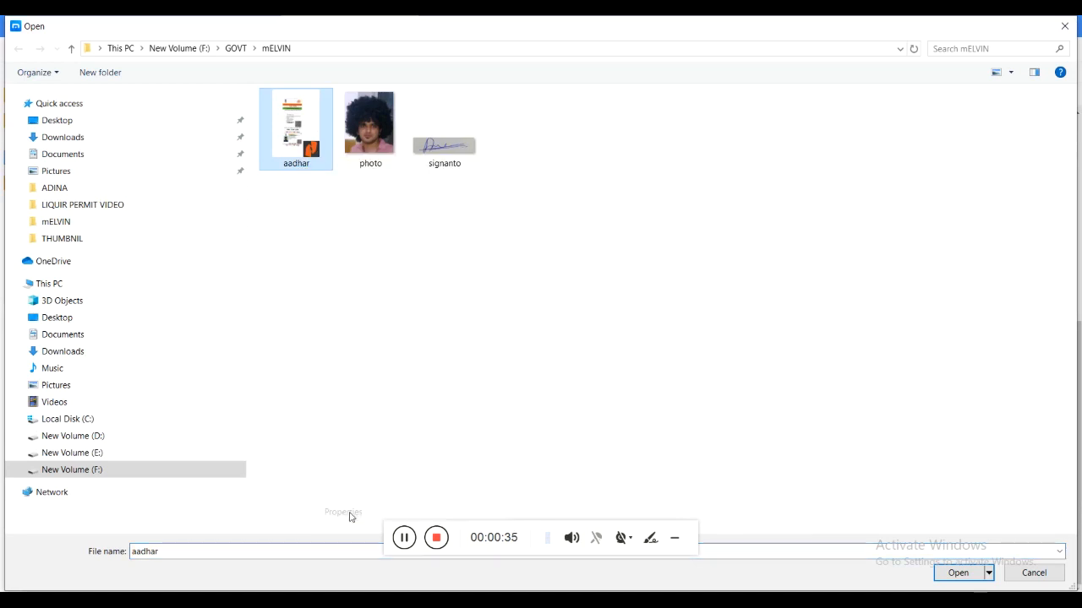
{"action": "left_click_drag", "start_coordinate": [375, 316], "coordinate": [396, 317]}
{"action": "left_click", "coordinate": [479, 476]}
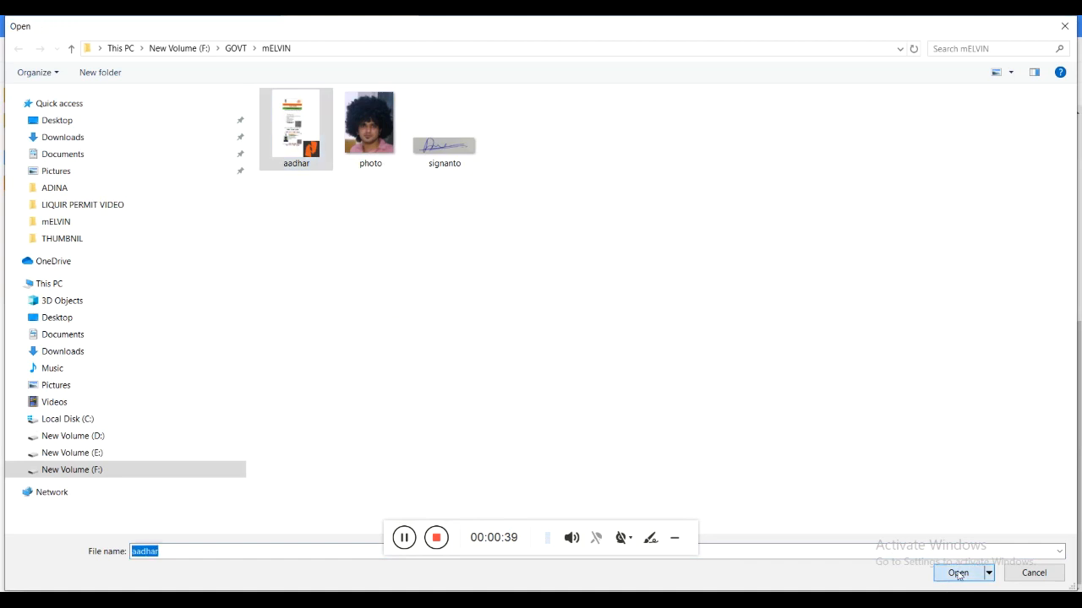
{"action": "left_click", "coordinate": [958, 573]}
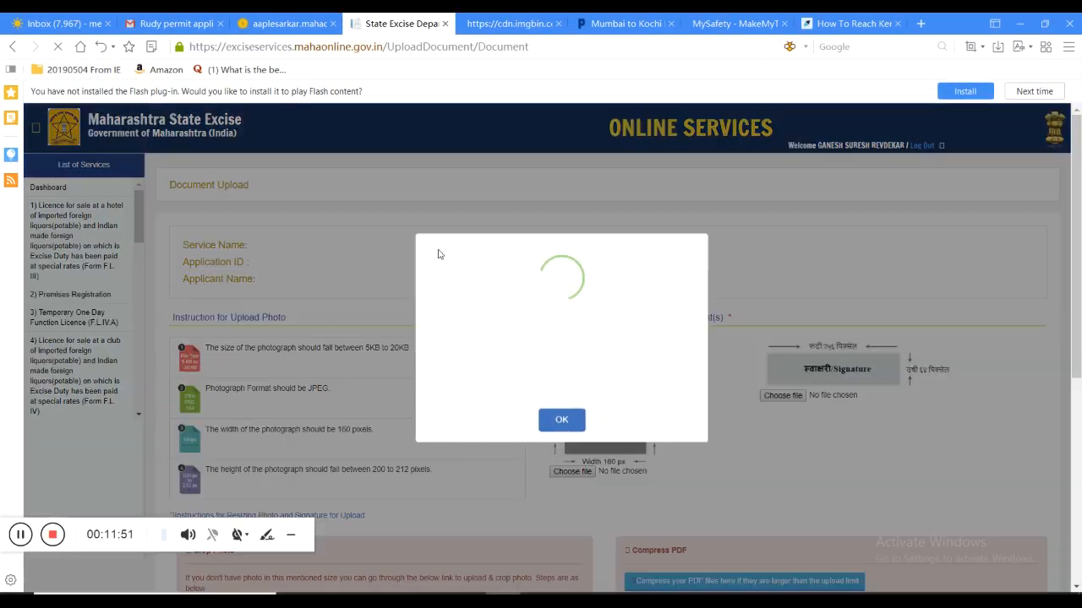
Close the upload dialog, confirm the online payment of the permit fee and proceed to payment with the Paytm wallet option
{"action": "left_click", "coordinate": [563, 420]}
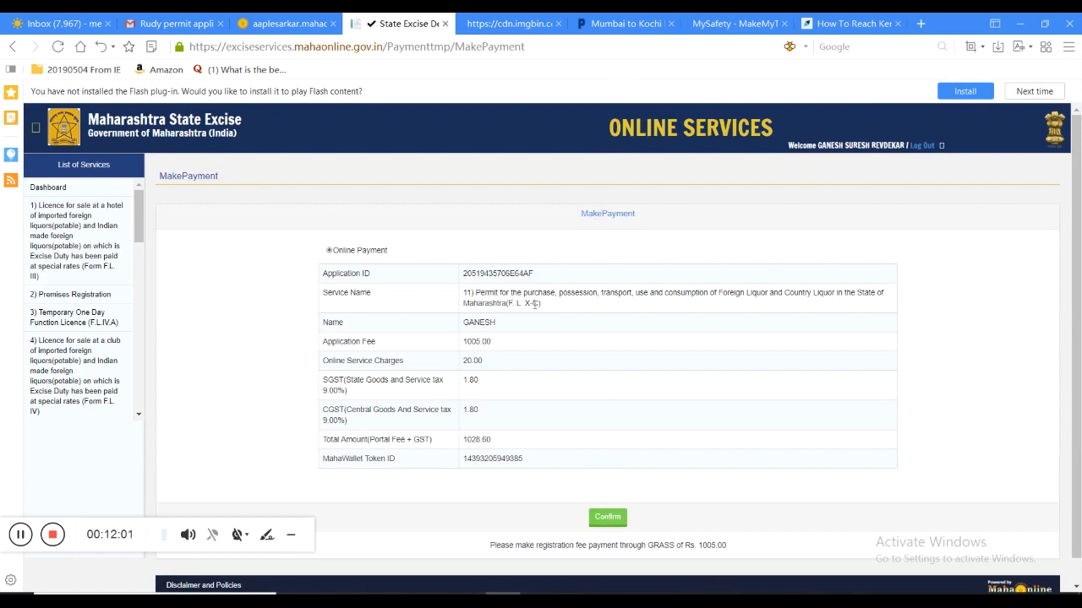
{"action": "left_click", "coordinate": [607, 517]}
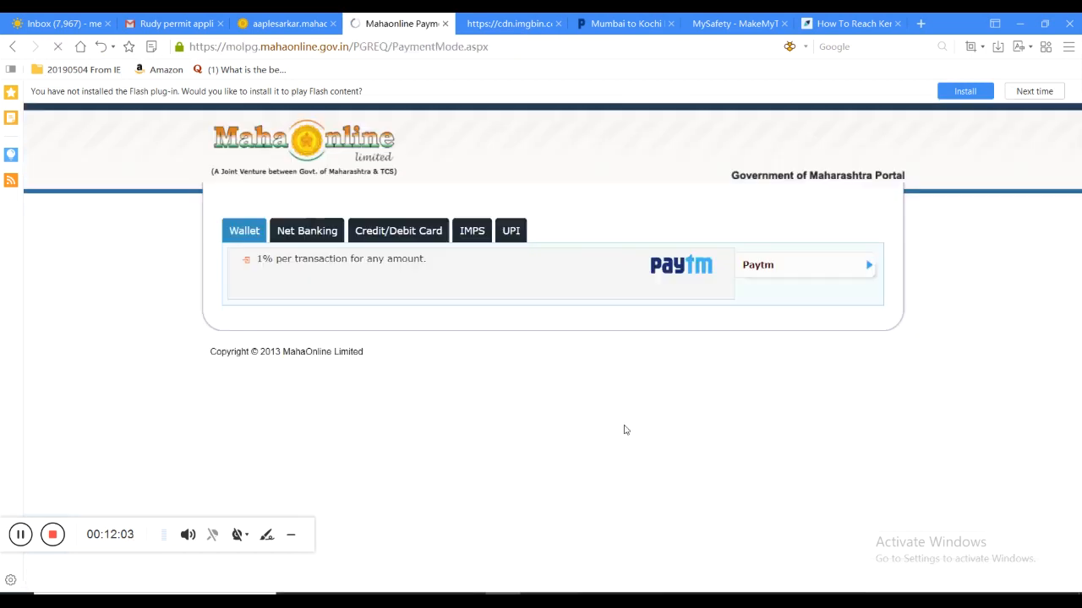
{"action": "left_click", "coordinate": [811, 274]}
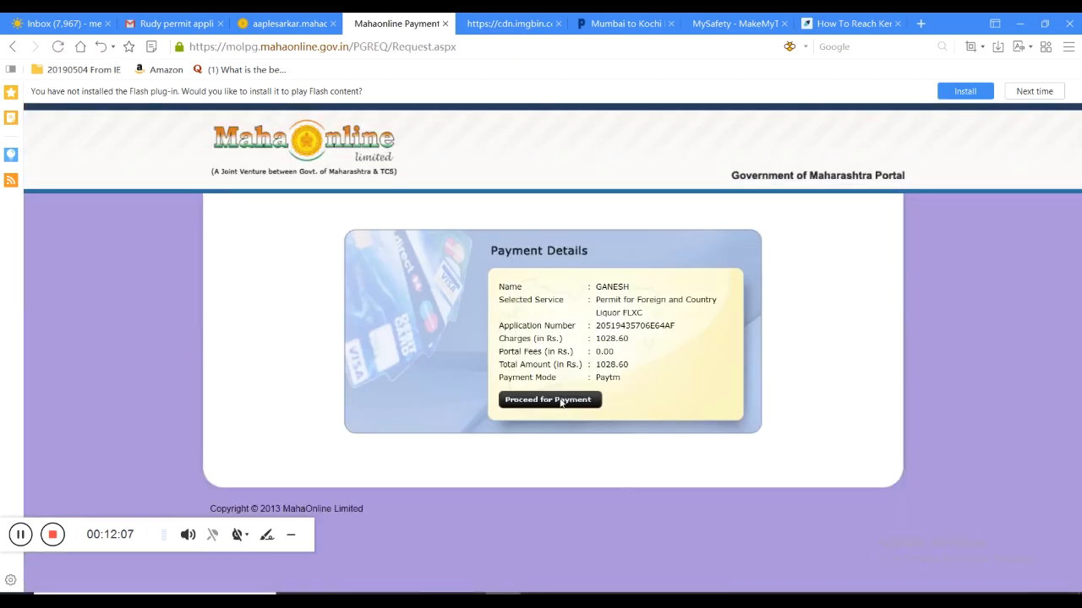
{"action": "left_click", "coordinate": [560, 402]}
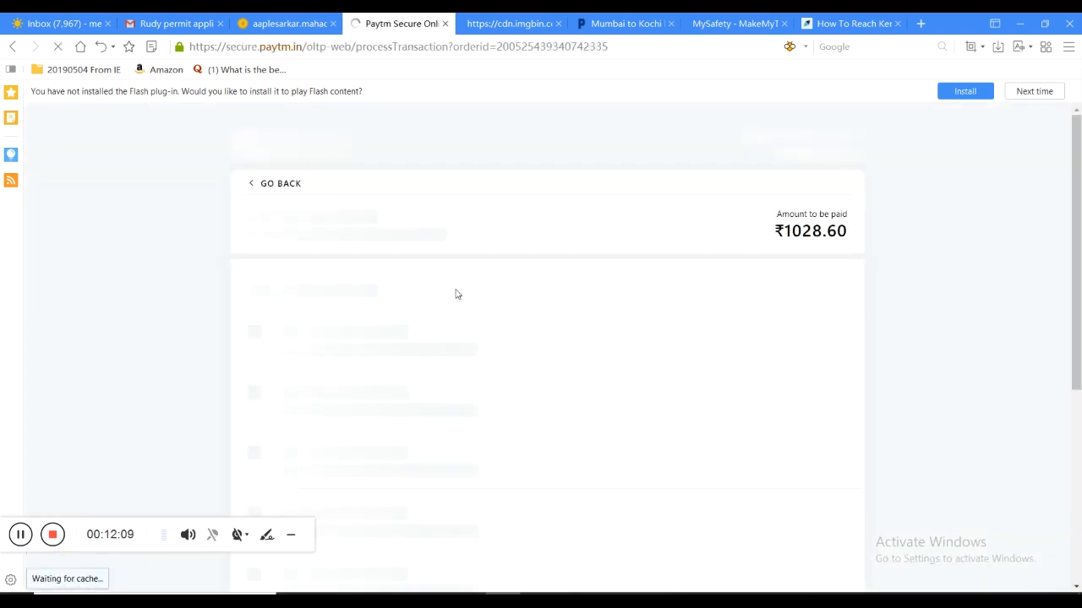
Pay the ₹1,034.50 through Net Banking with State Bank of India
{"action": "scroll", "coordinate": [251, 490], "scroll_direction": "down", "scroll_amount": 1}
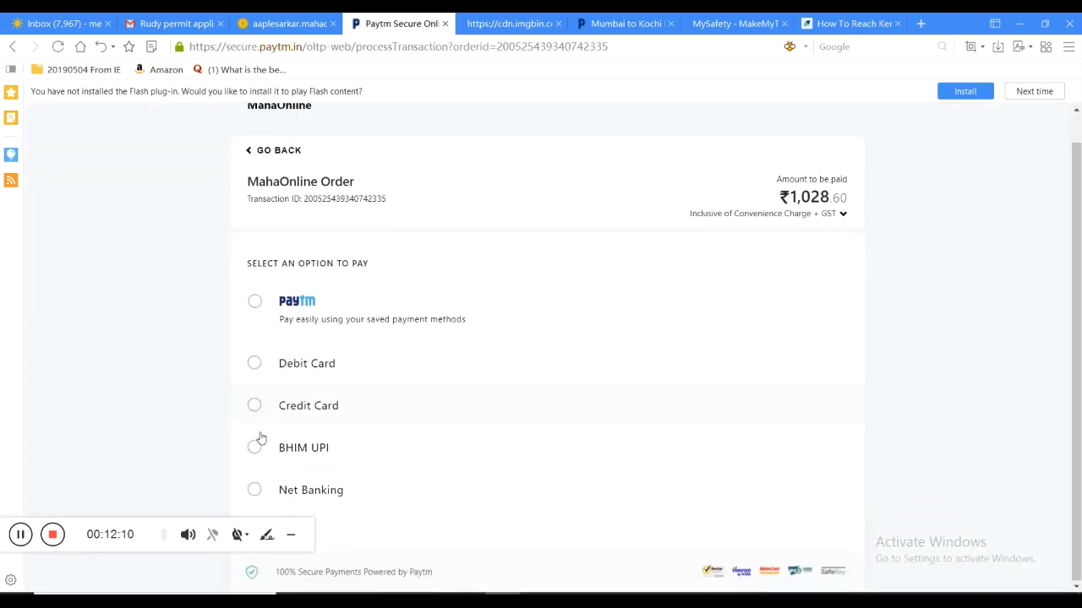
{"action": "left_click", "coordinate": [255, 490]}
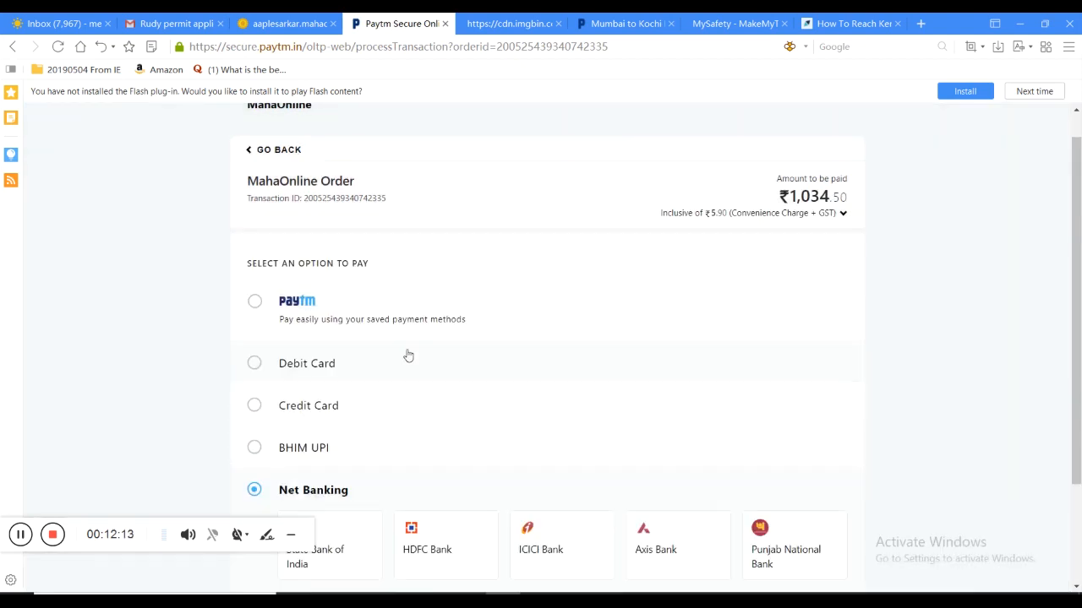
{"action": "scroll", "coordinate": [405, 363], "scroll_direction": "down", "scroll_amount": 1}
{"action": "left_click", "coordinate": [336, 430]}
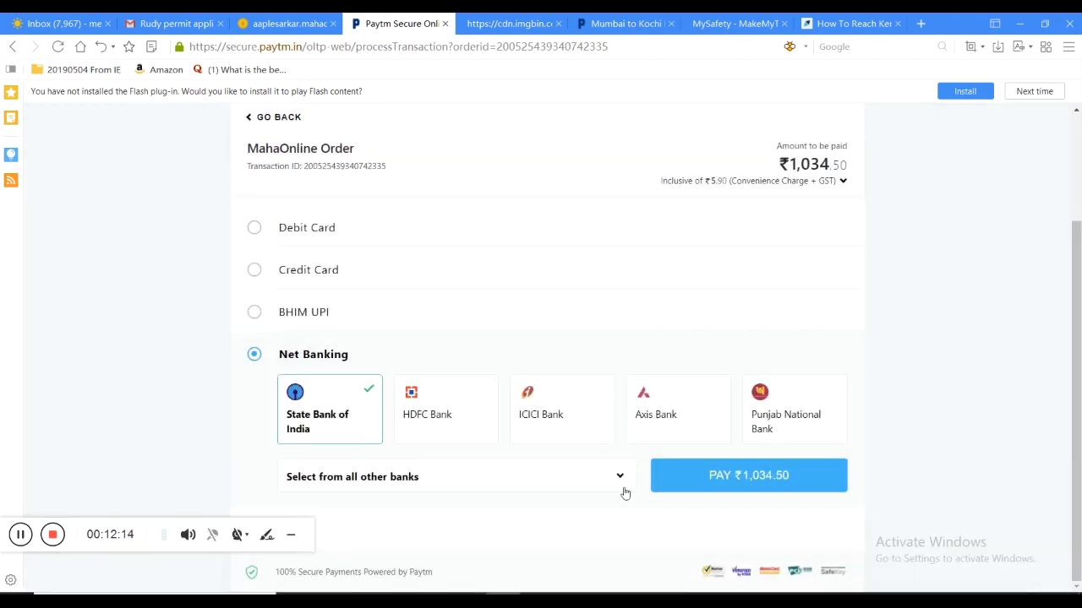
{"action": "left_click", "coordinate": [754, 487]}
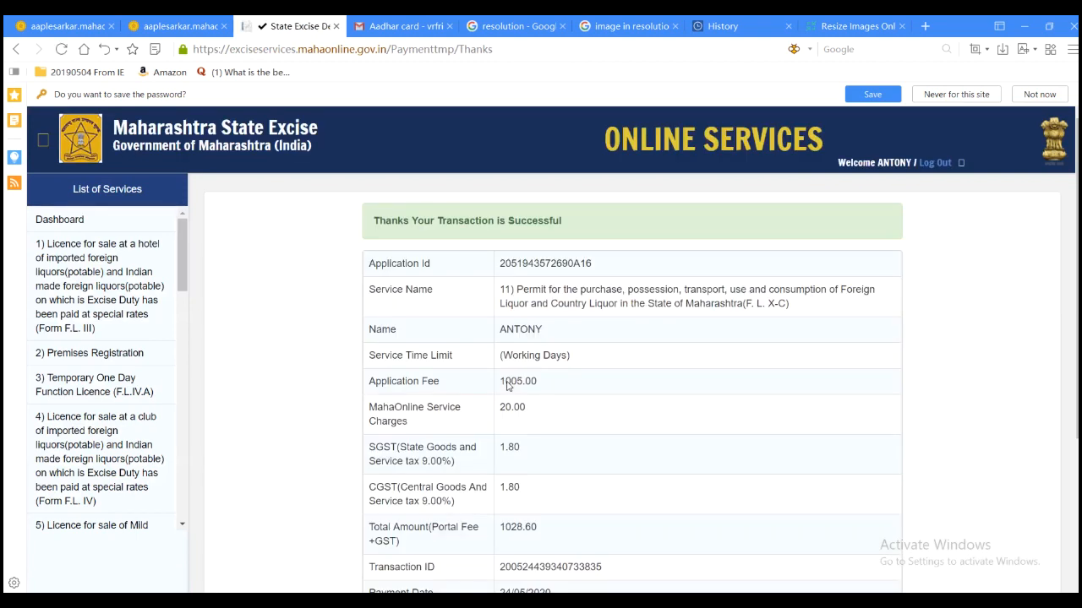
Capture a region screenshot of the transaction details table on the payment confirmation page
{"action": "left_click", "coordinate": [986, 49]}
{"action": "left_click", "coordinate": [960, 77]}
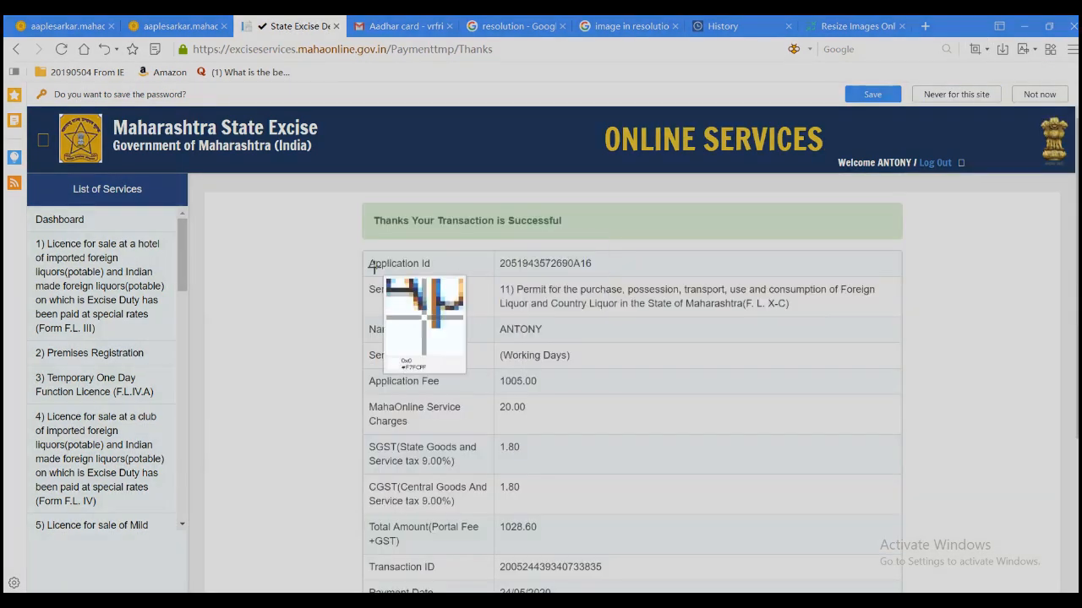
{"action": "left_click_drag", "start_coordinate": [358, 245], "coordinate": [899, 591]}
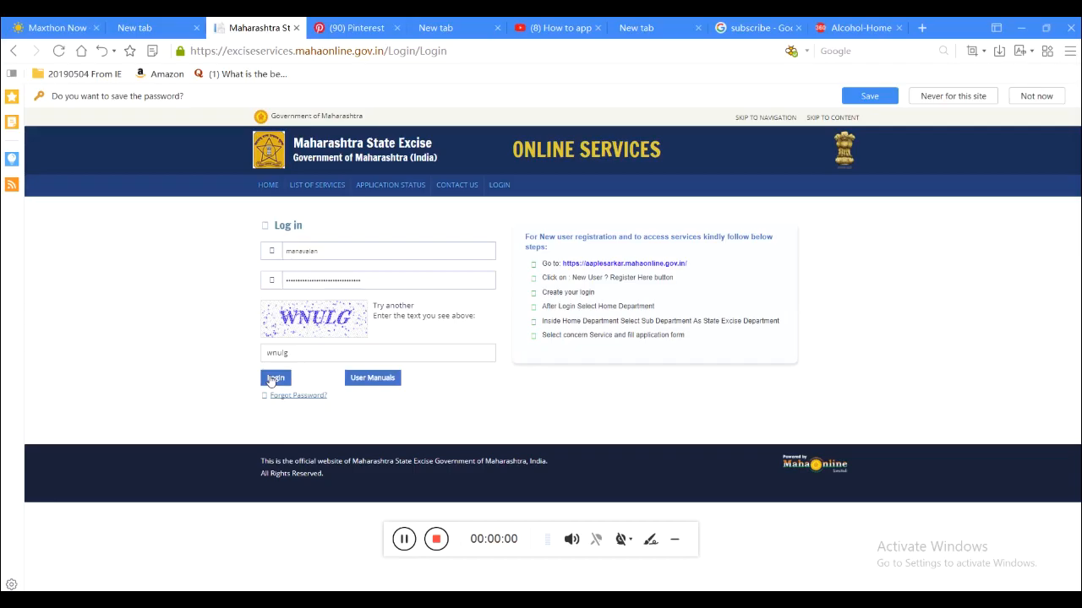
Log in to the State Excise portal and download the approved application's license certificate
{"action": "left_click", "coordinate": [274, 379]}
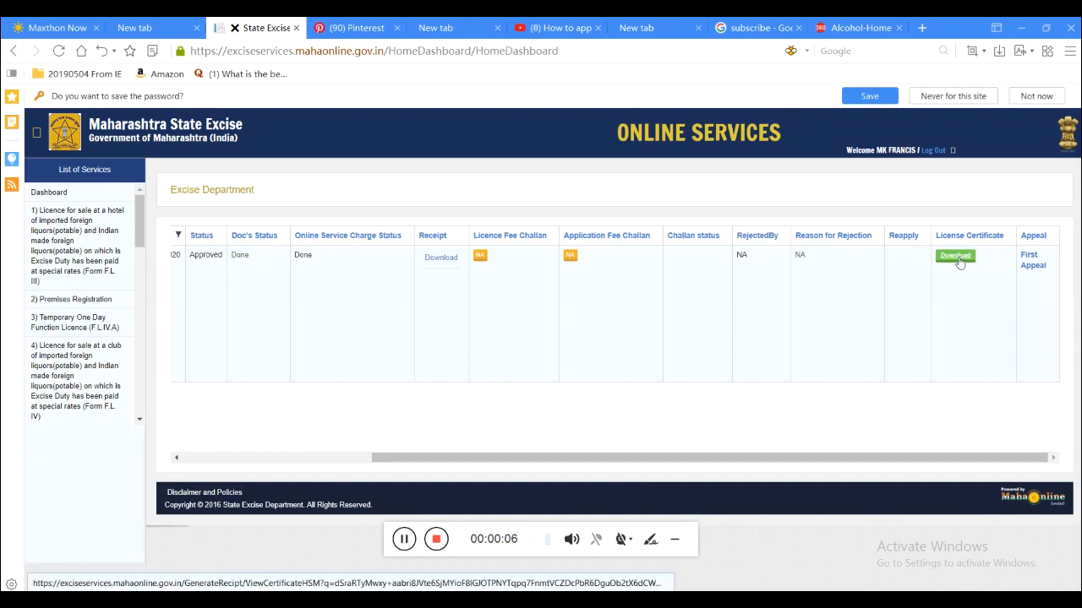
{"action": "left_click", "coordinate": [956, 256]}
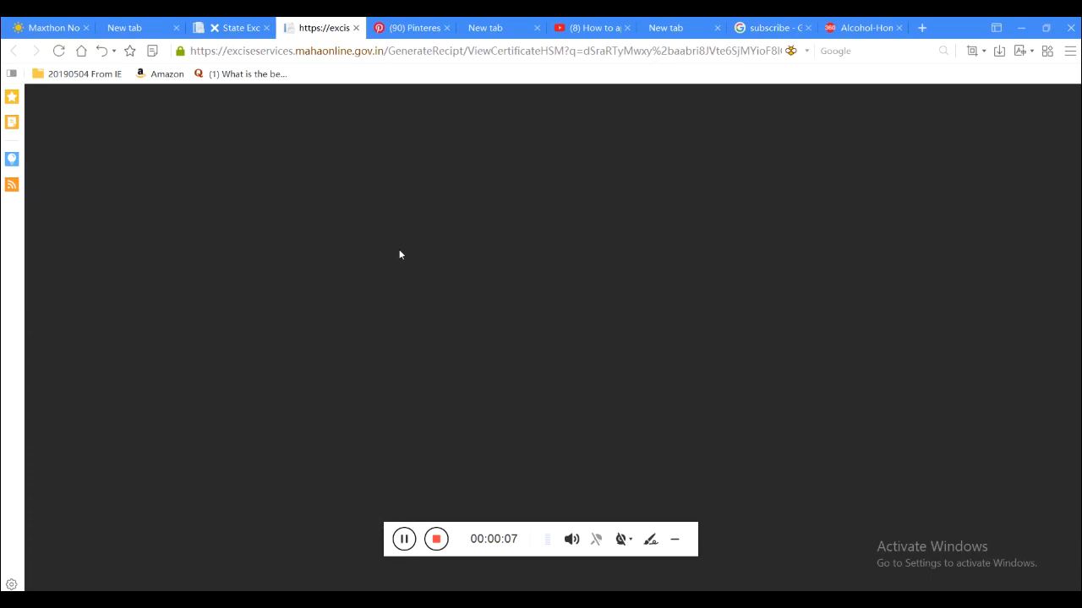